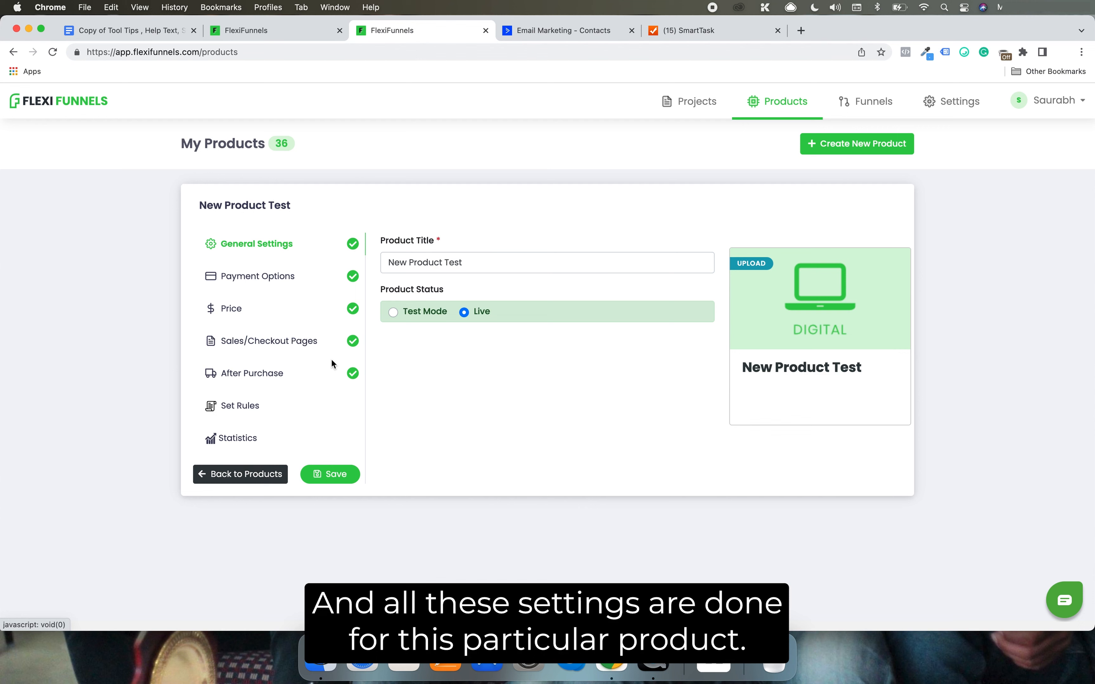
pyautogui.click(293, 36)
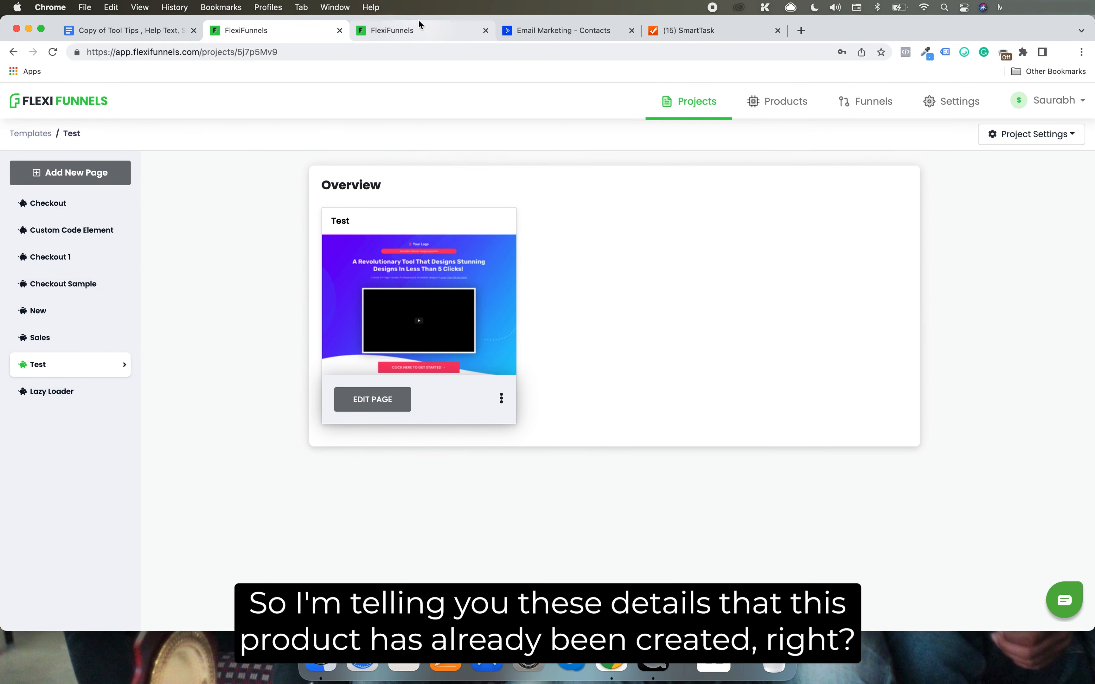
pyautogui.click(420, 28)
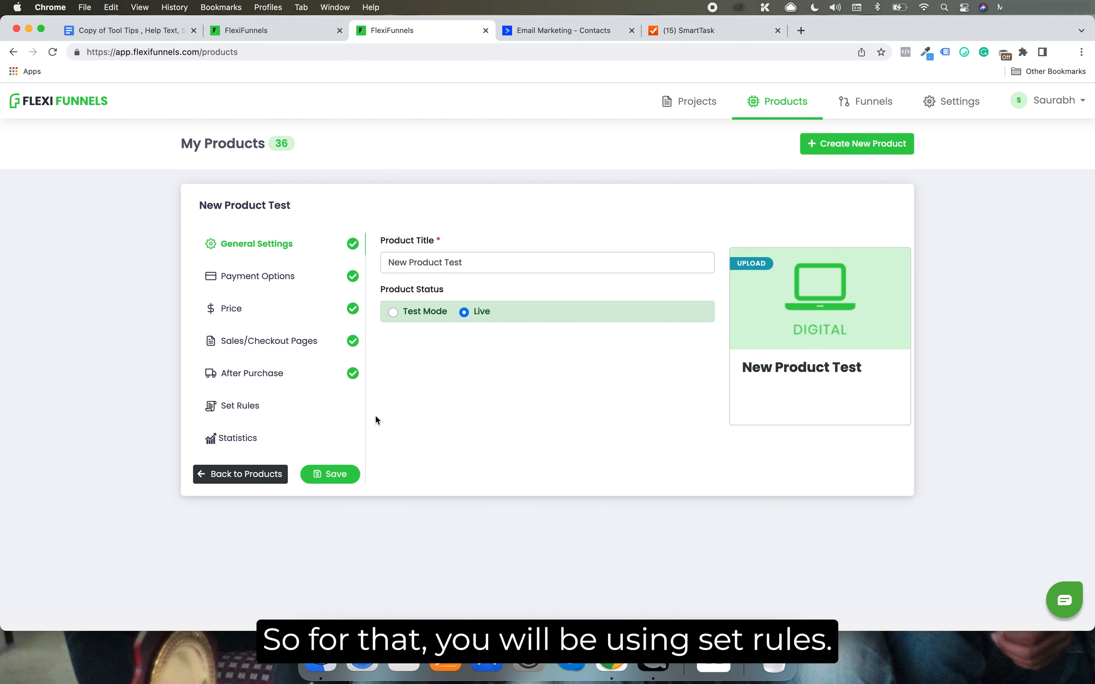
# Start a new rule for New Product Test that applies when the product is purchased, for all pricing options
pyautogui.click(281, 417)
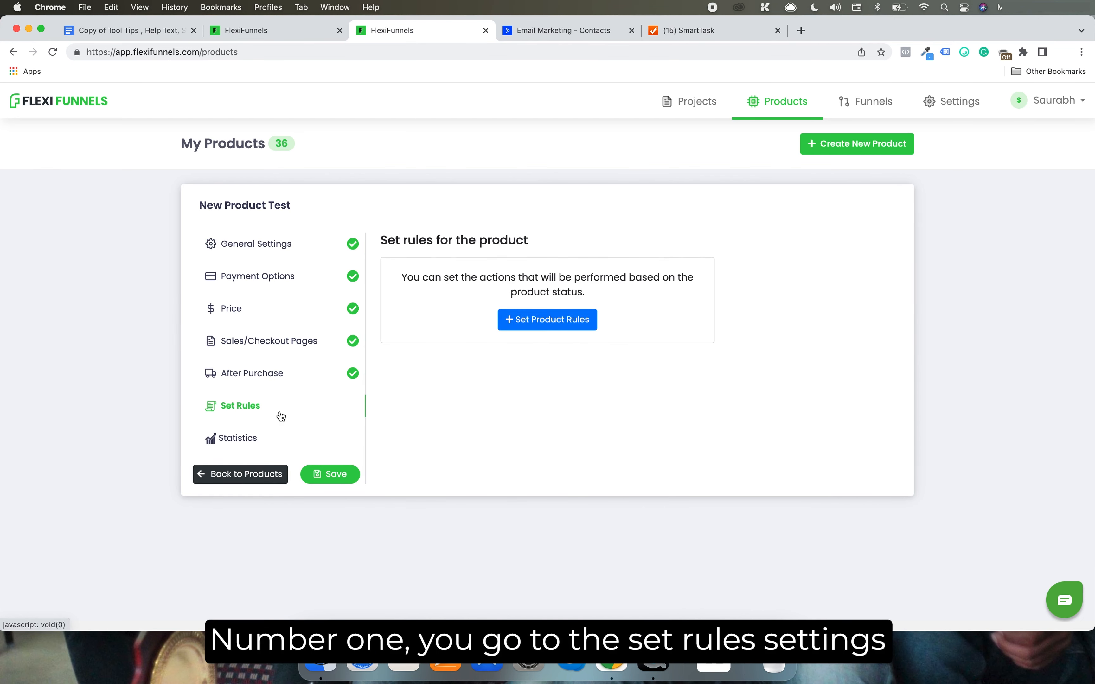
pyautogui.click(550, 320)
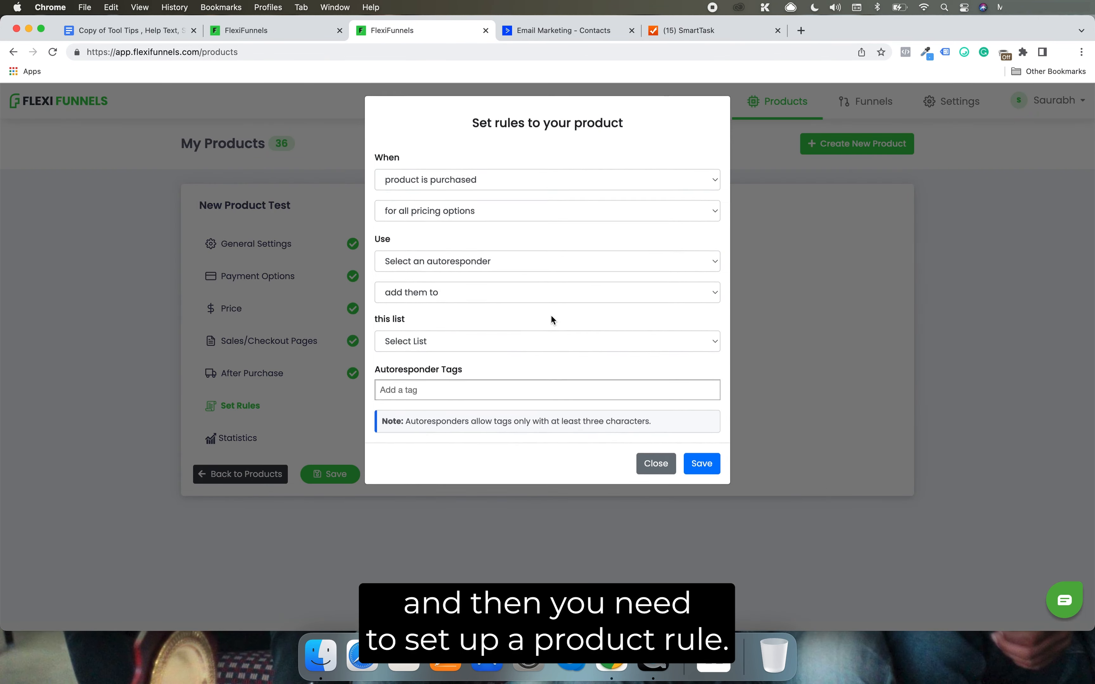
pyautogui.click(484, 194)
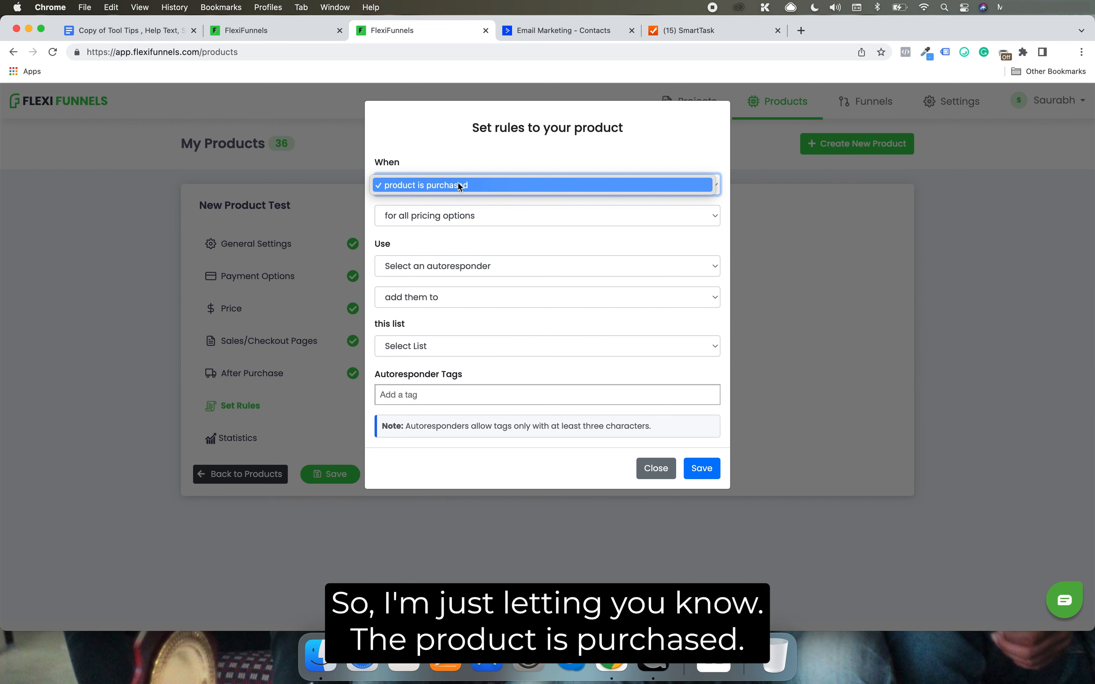
pyautogui.click(458, 185)
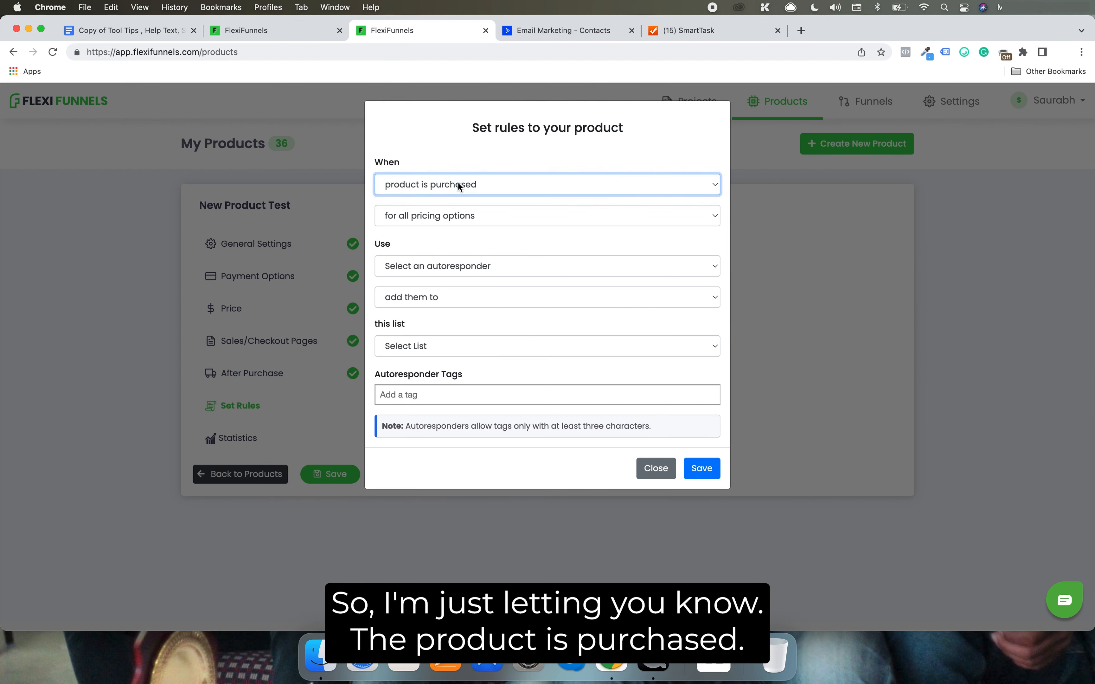
pyautogui.click(476, 216)
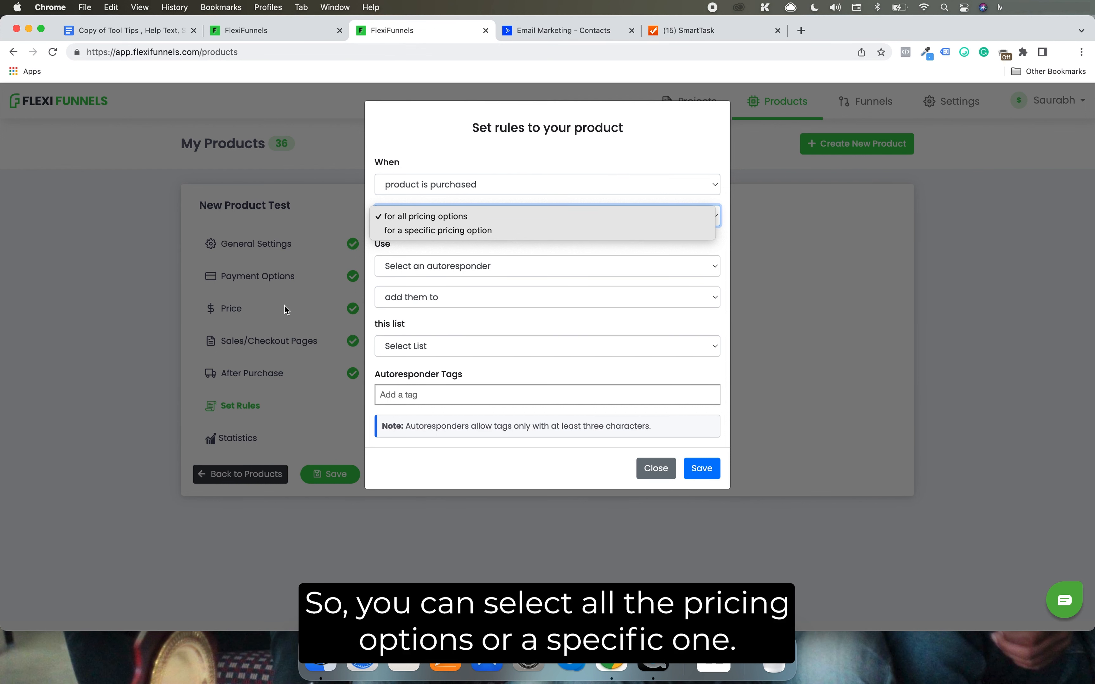
pyautogui.click(453, 217)
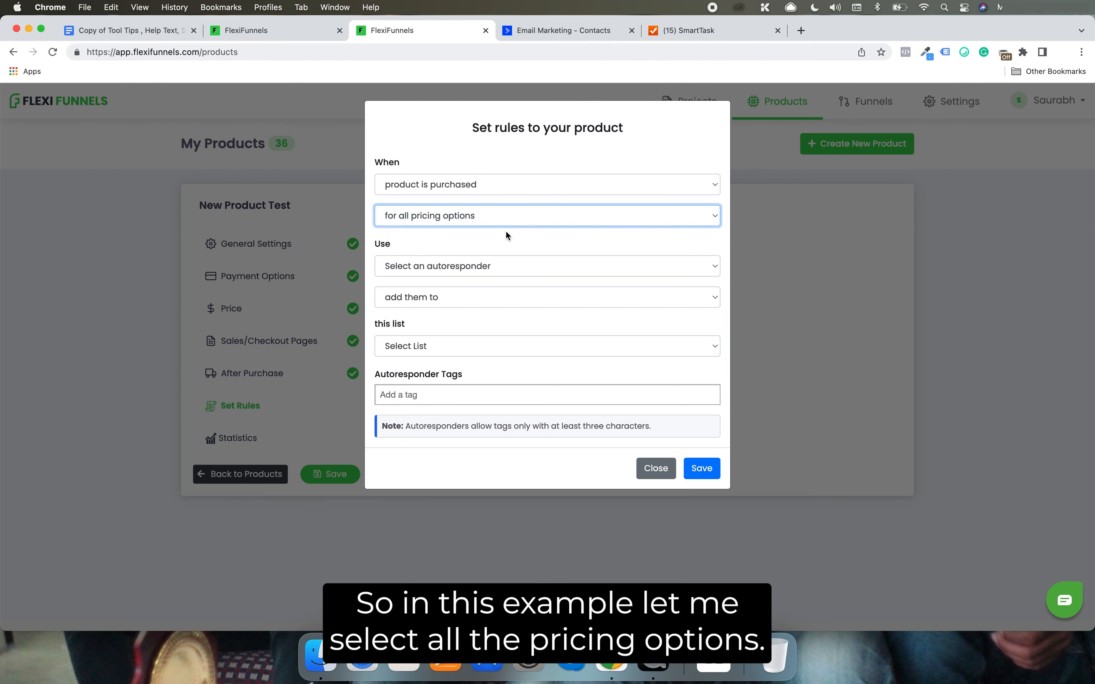
# Set the rule to use the ActiveCampaign - SB - Active Campaign autoresponder with the "add them to" action
pyautogui.click(500, 266)
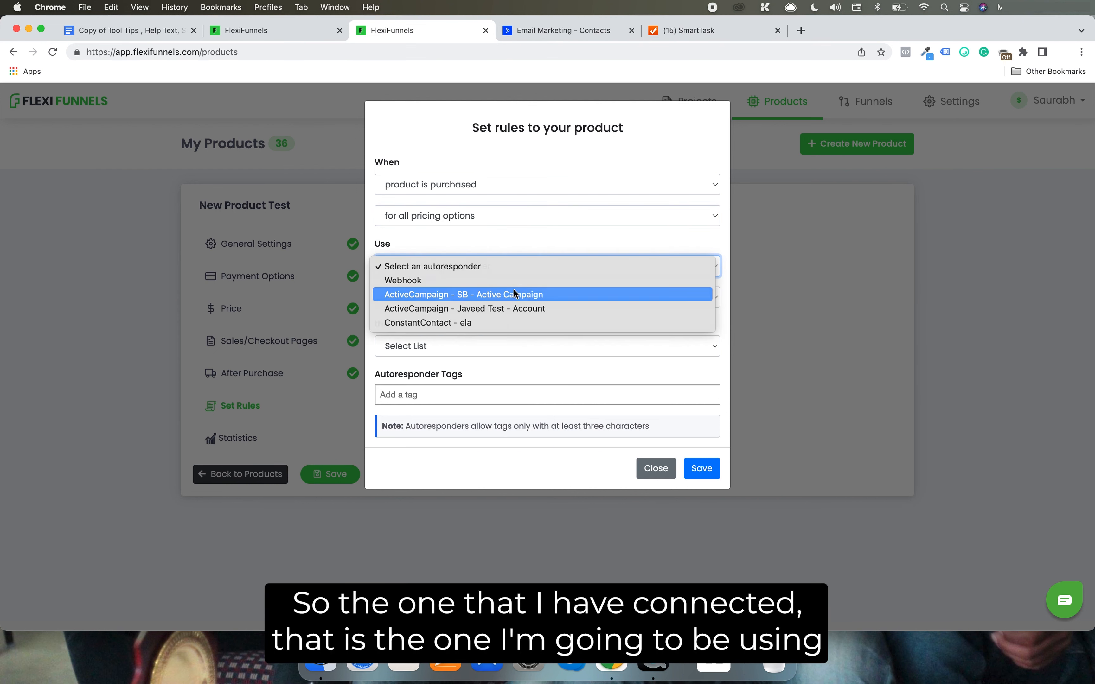
pyautogui.click(482, 294)
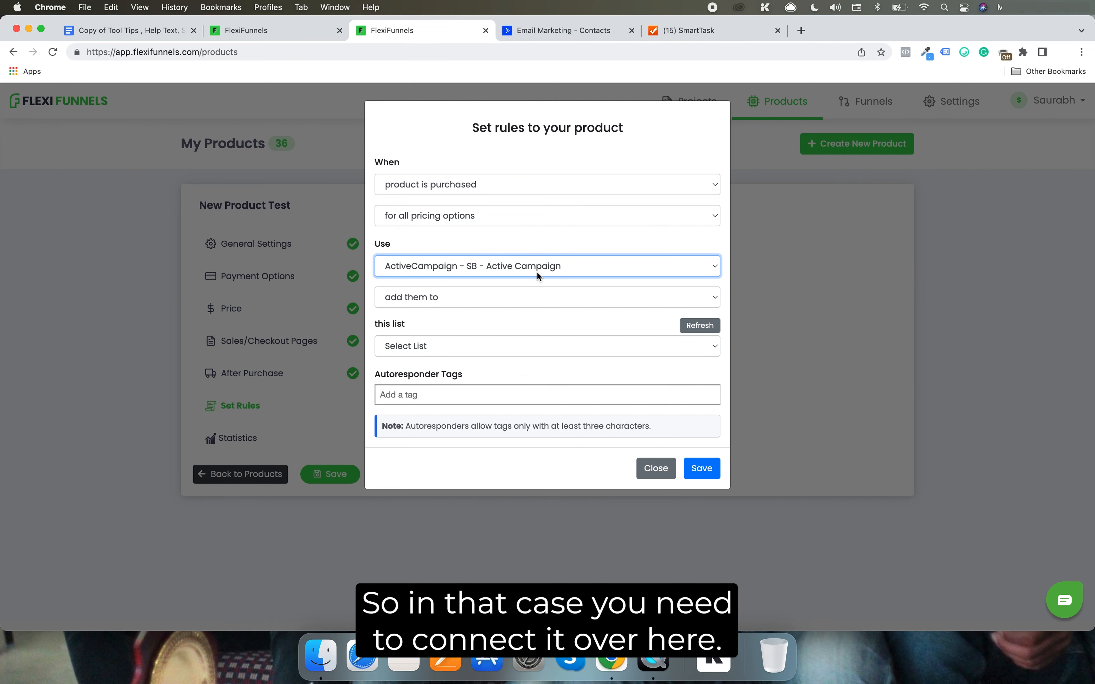
pyautogui.click(467, 292)
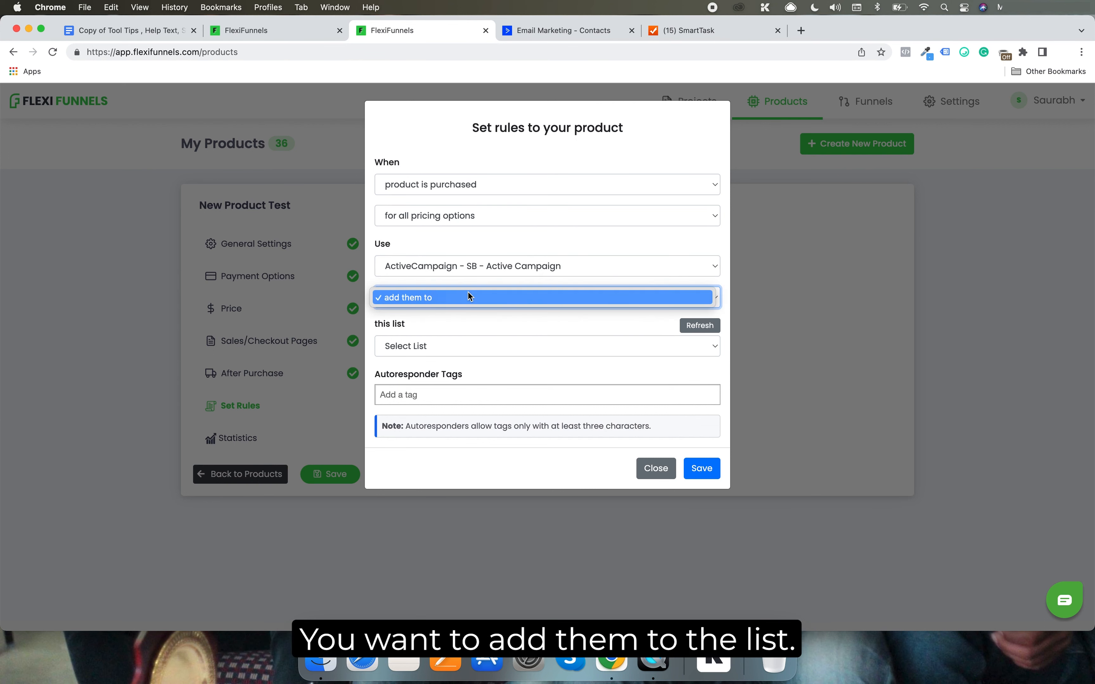
pyautogui.click(482, 324)
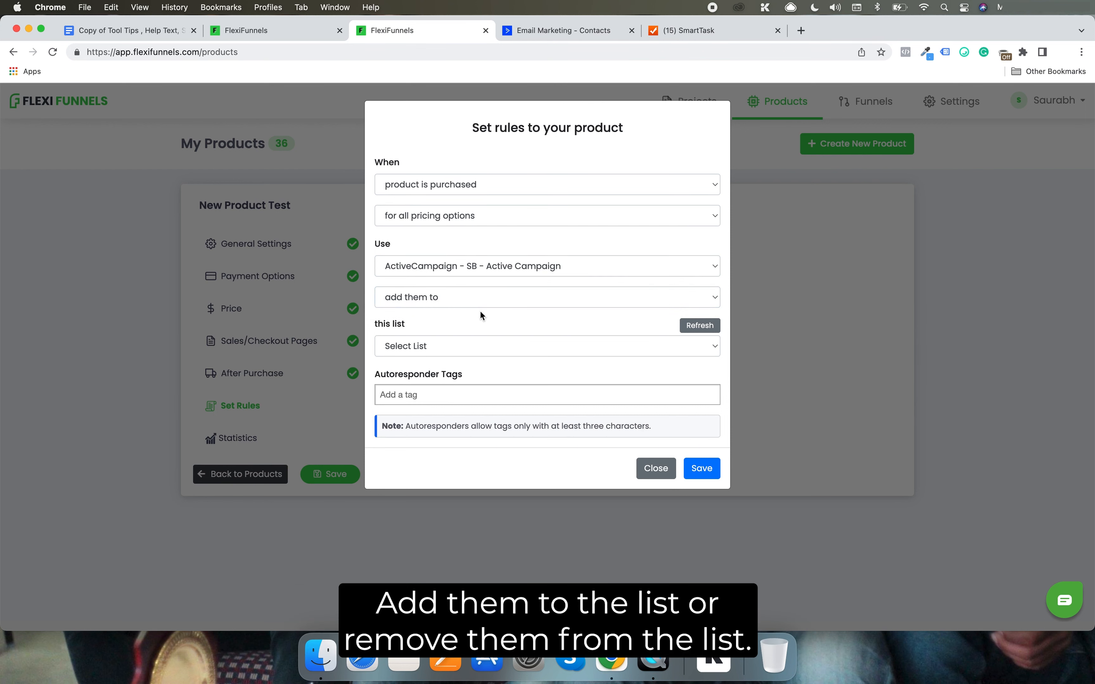
pyautogui.click(475, 304)
pyautogui.click(468, 309)
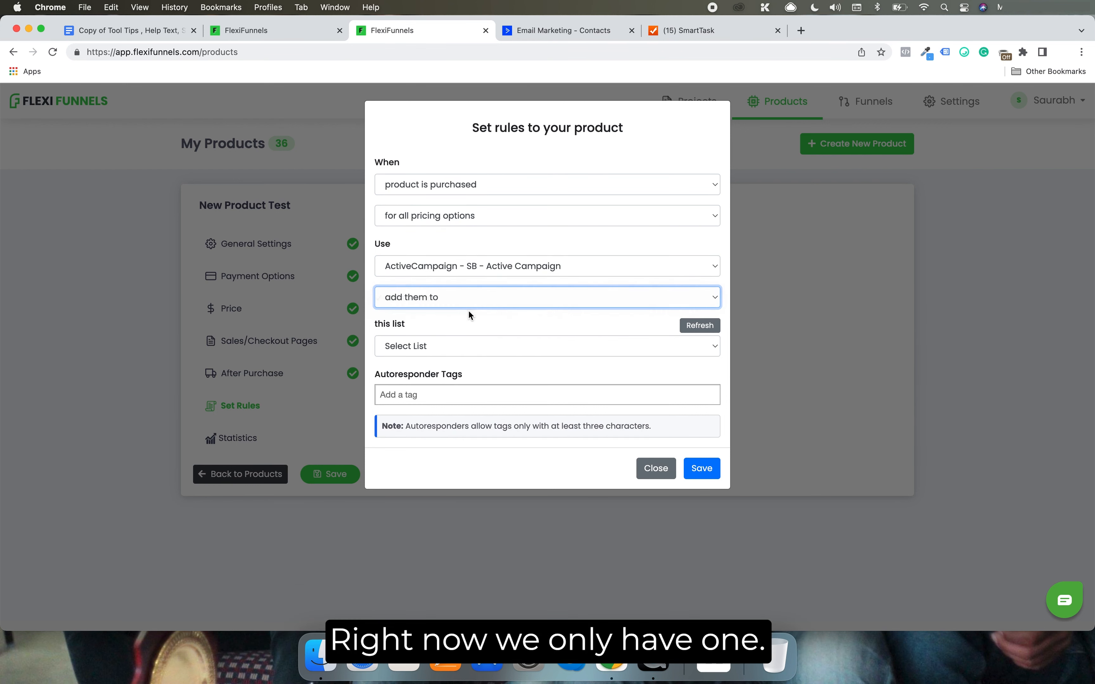
pyautogui.click(444, 297)
pyautogui.click(454, 298)
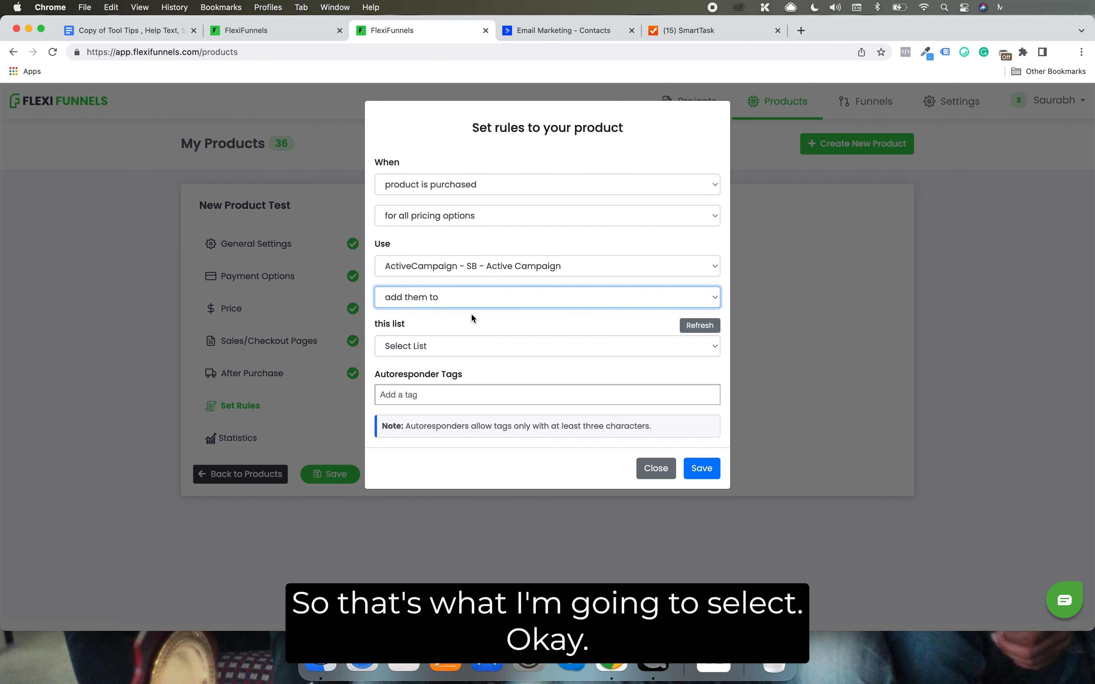
# Choose Test List as the rule's target list and add the autoresponder tag abcxyz
pyautogui.click(453, 346)
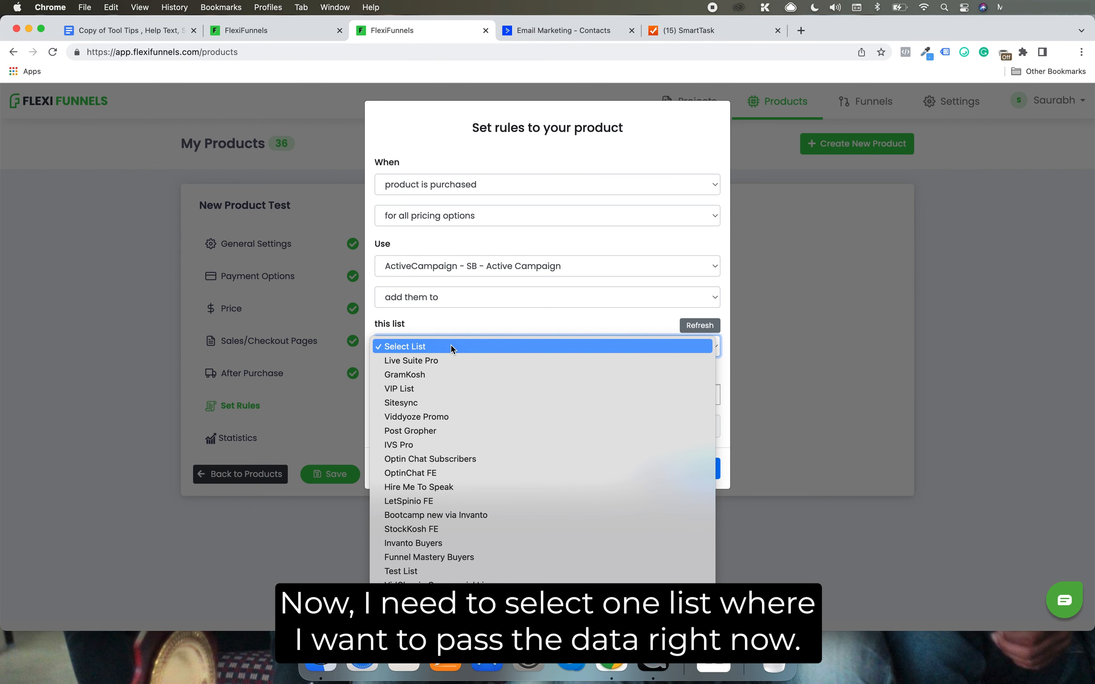
pyautogui.click(465, 576)
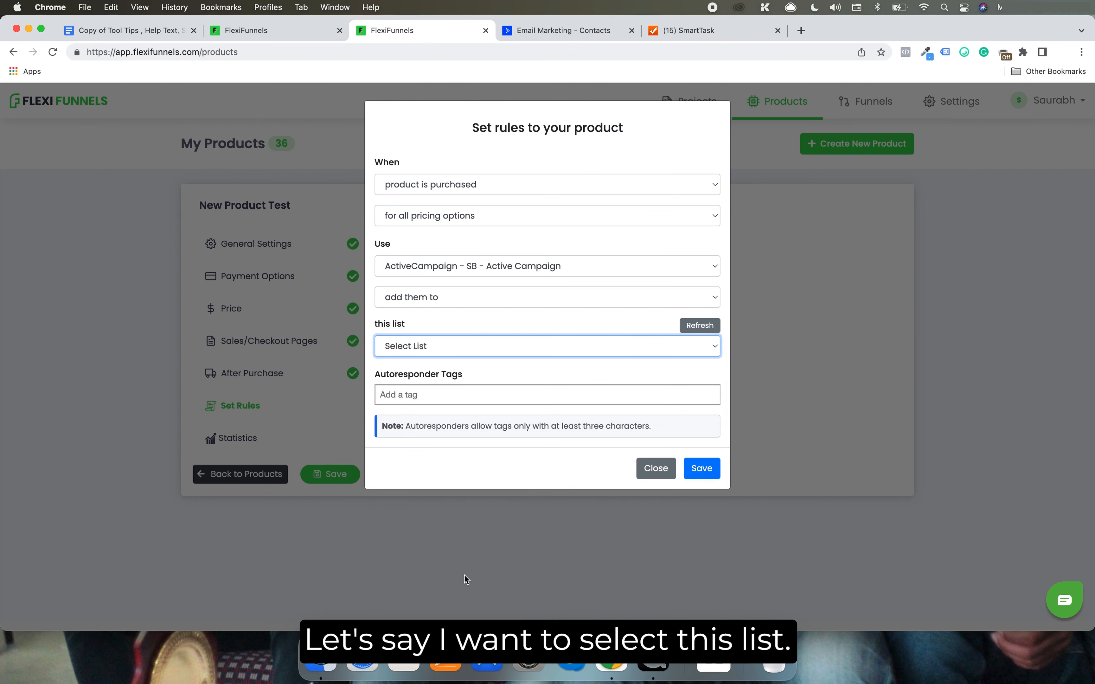
pyautogui.click(453, 393)
pyautogui.write('abcxyz')
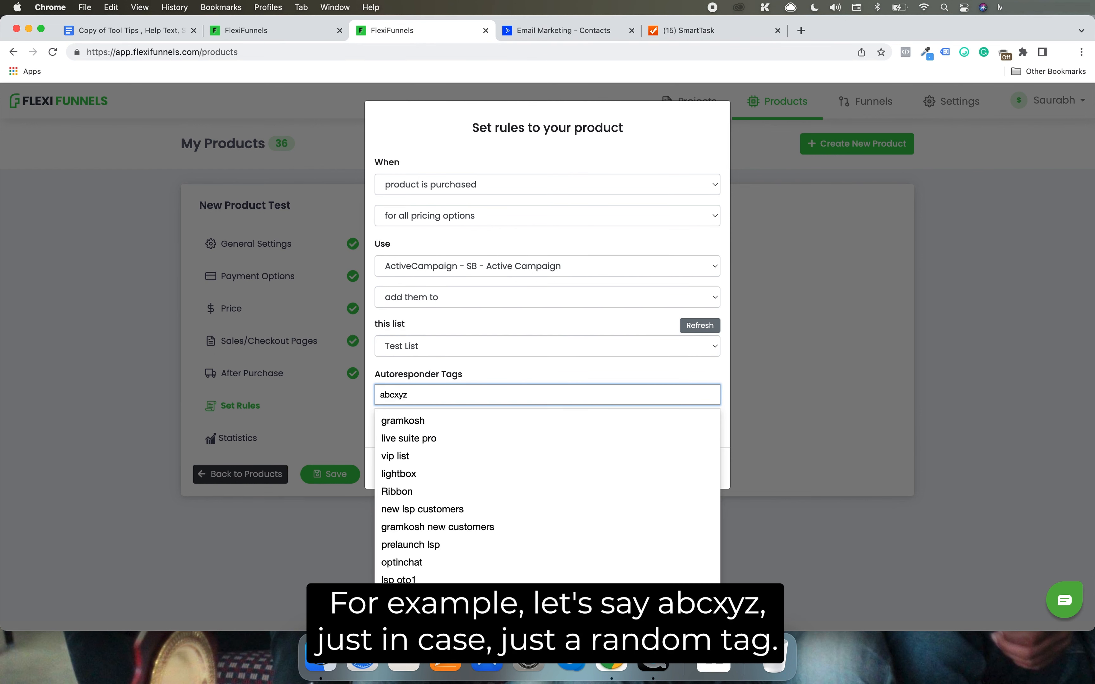
pyautogui.press('Return')
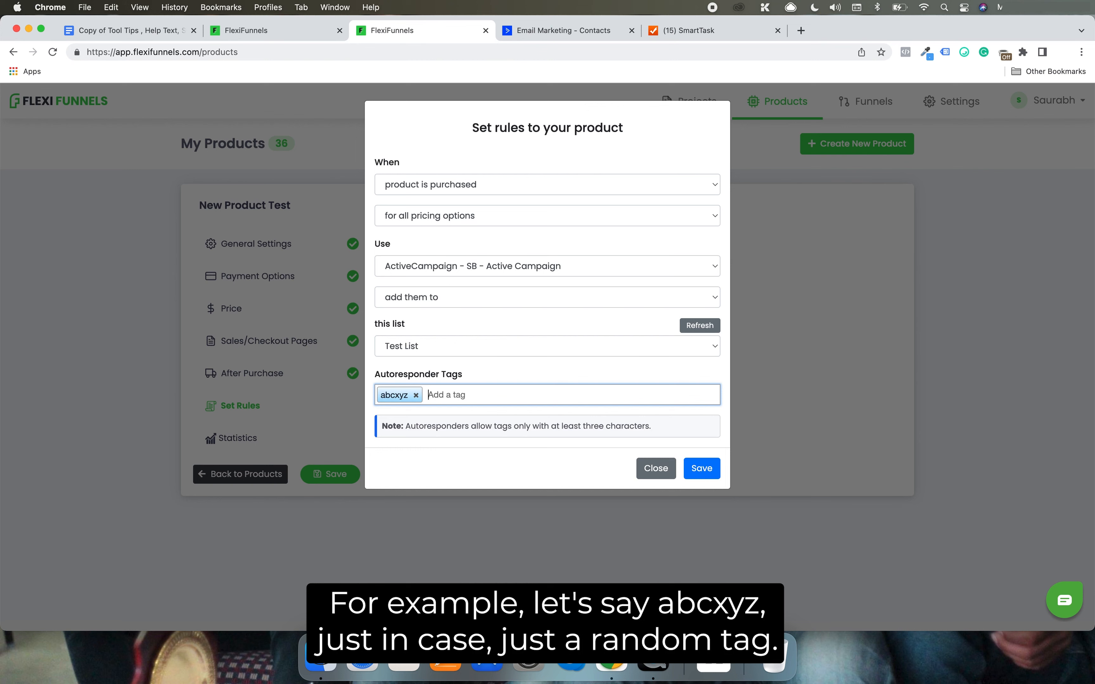
# Save the rule and the product, and return to the product list
pyautogui.click(701, 469)
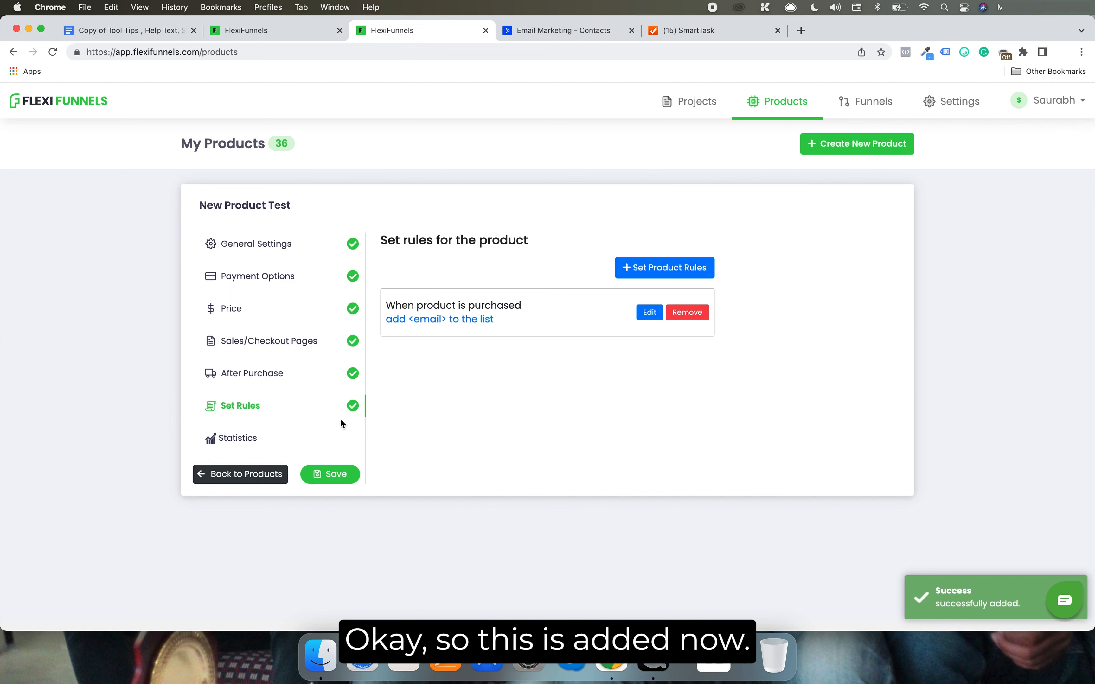
pyautogui.click(339, 473)
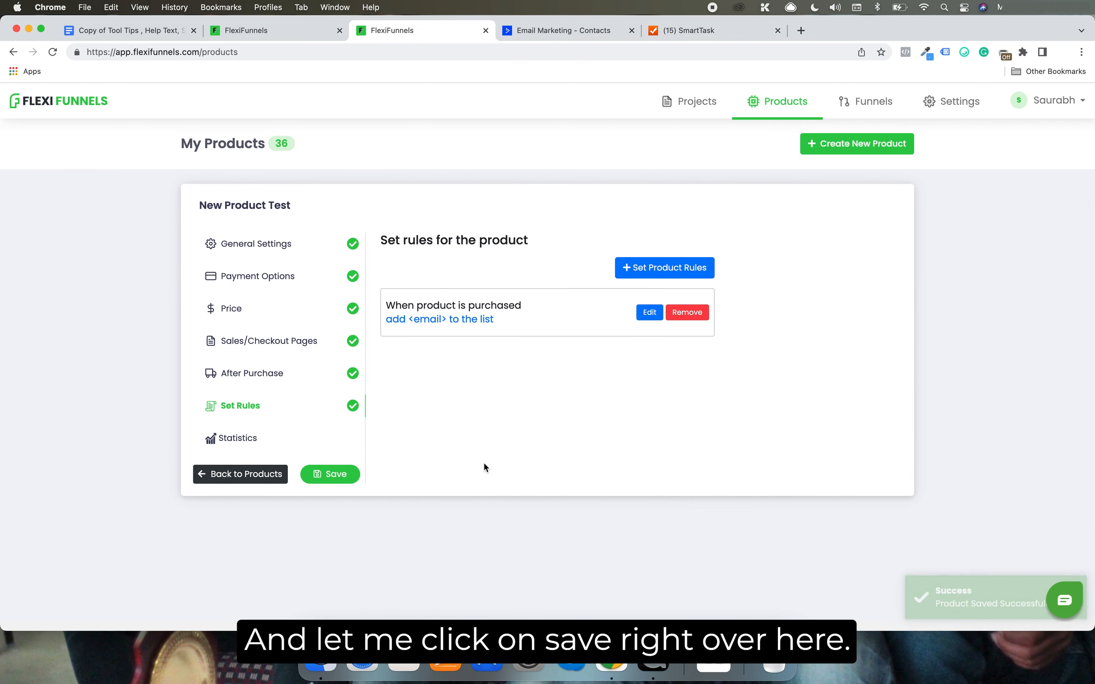
pyautogui.click(244, 477)
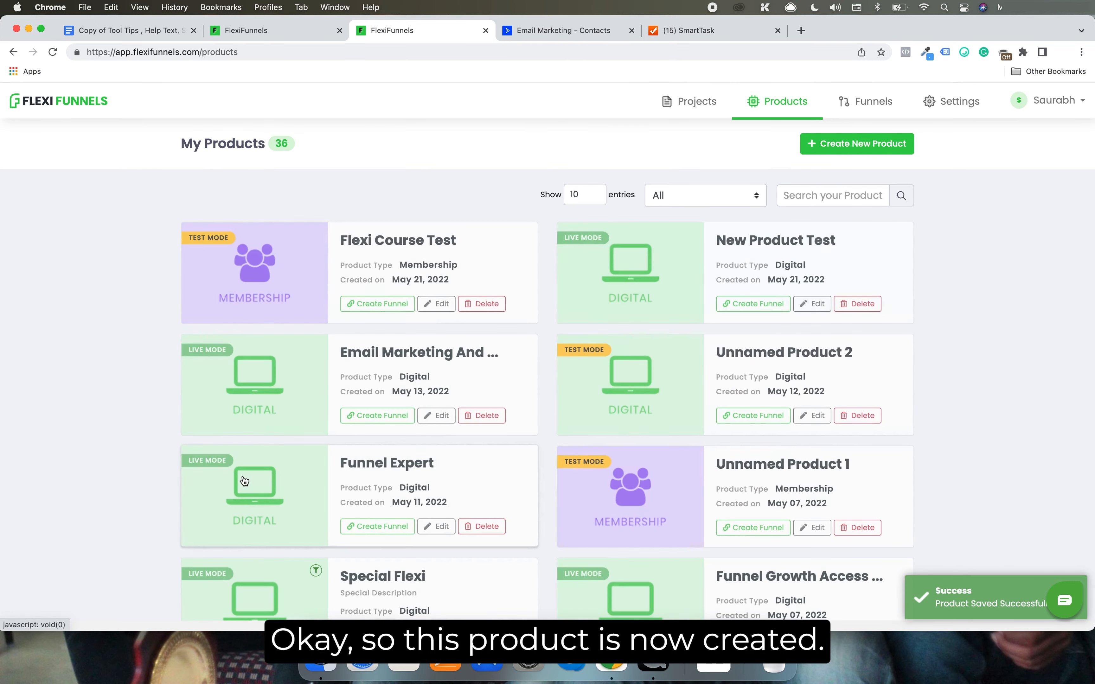
# Open the Test page in the editor and check which product the "Click Here To Get Started" button's action is linked to
pyautogui.click(305, 38)
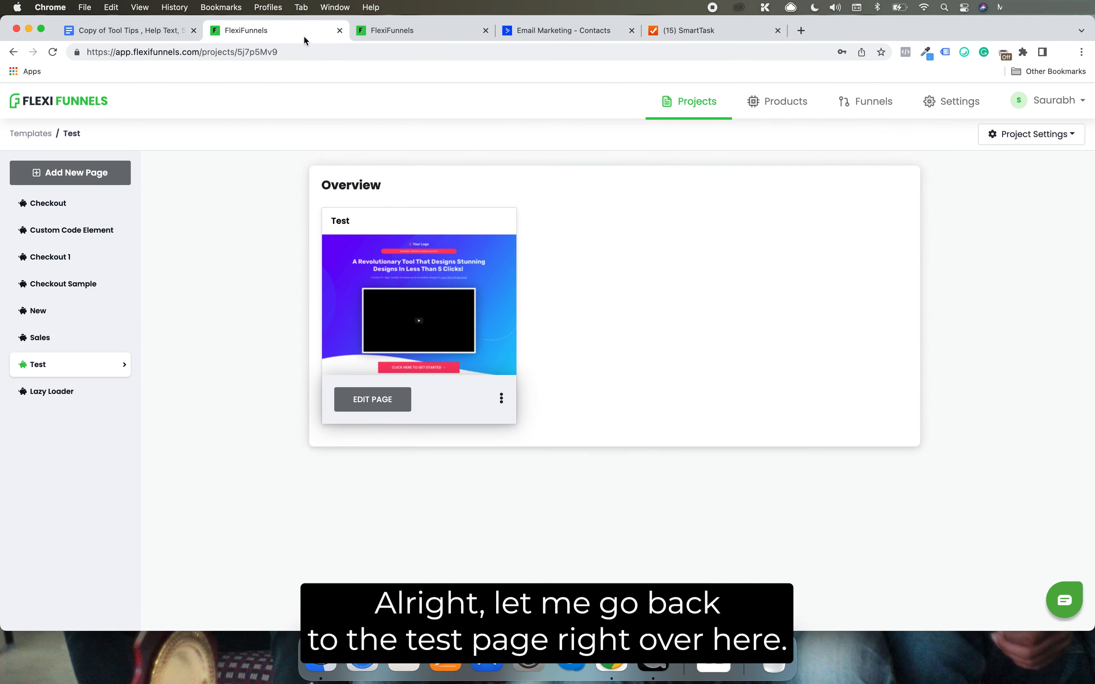
pyautogui.click(381, 404)
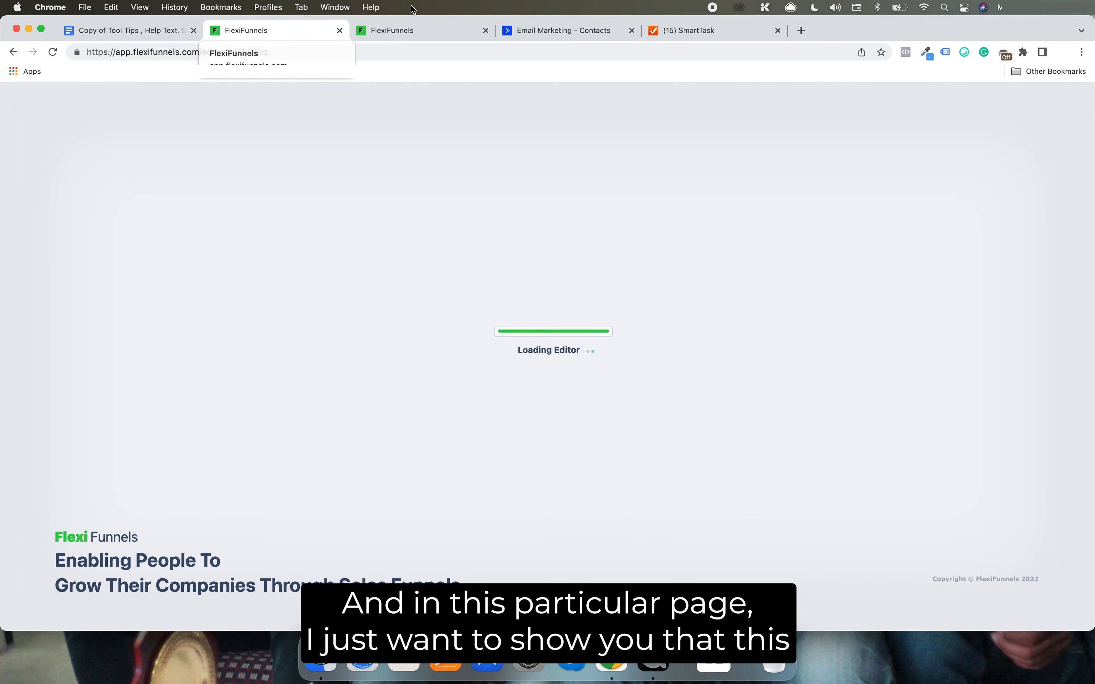
pyautogui.click(440, 30)
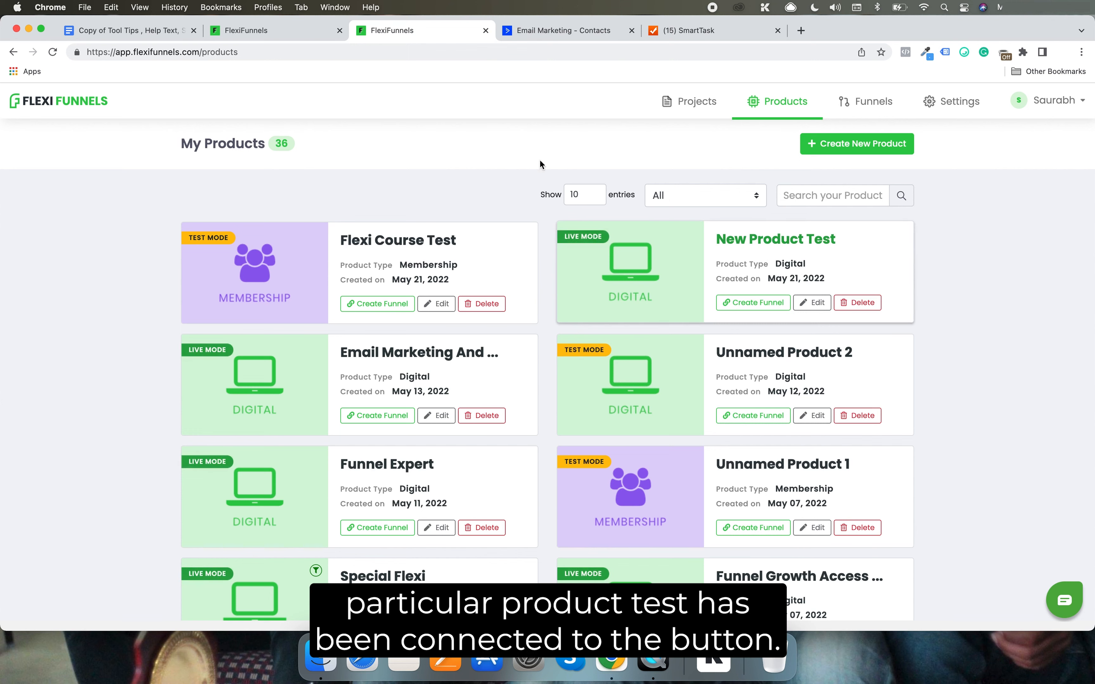
pyautogui.hotkey('ctrl', 'shift', 'Tab')
pyautogui.scroll(-8, 559, 391)
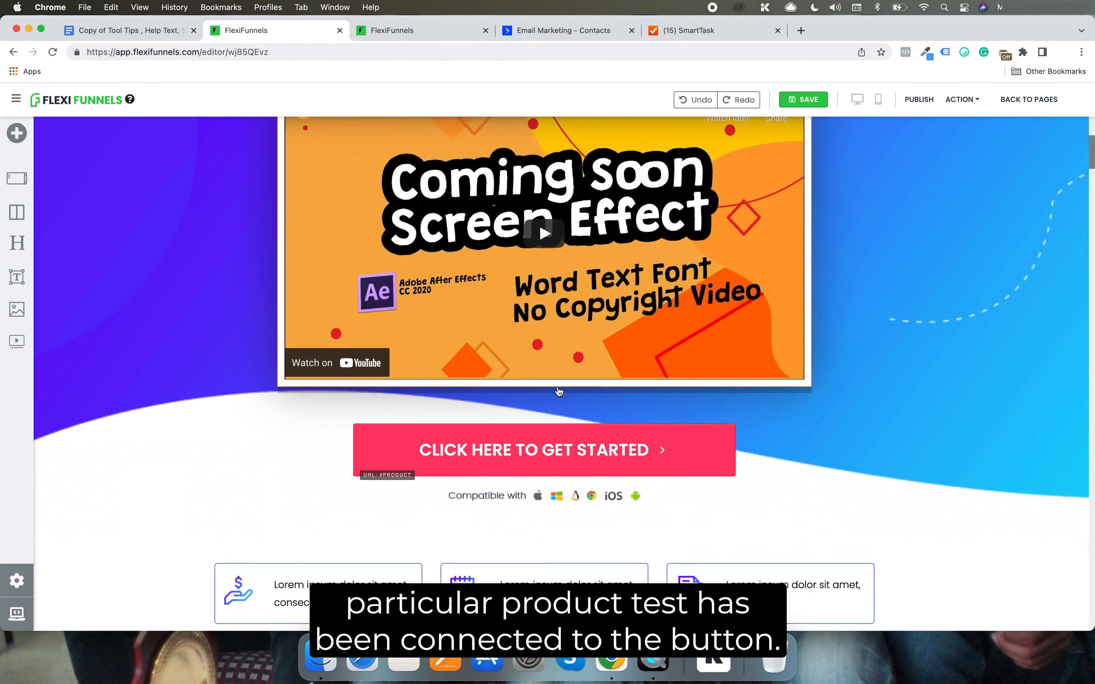
pyautogui.click(728, 359)
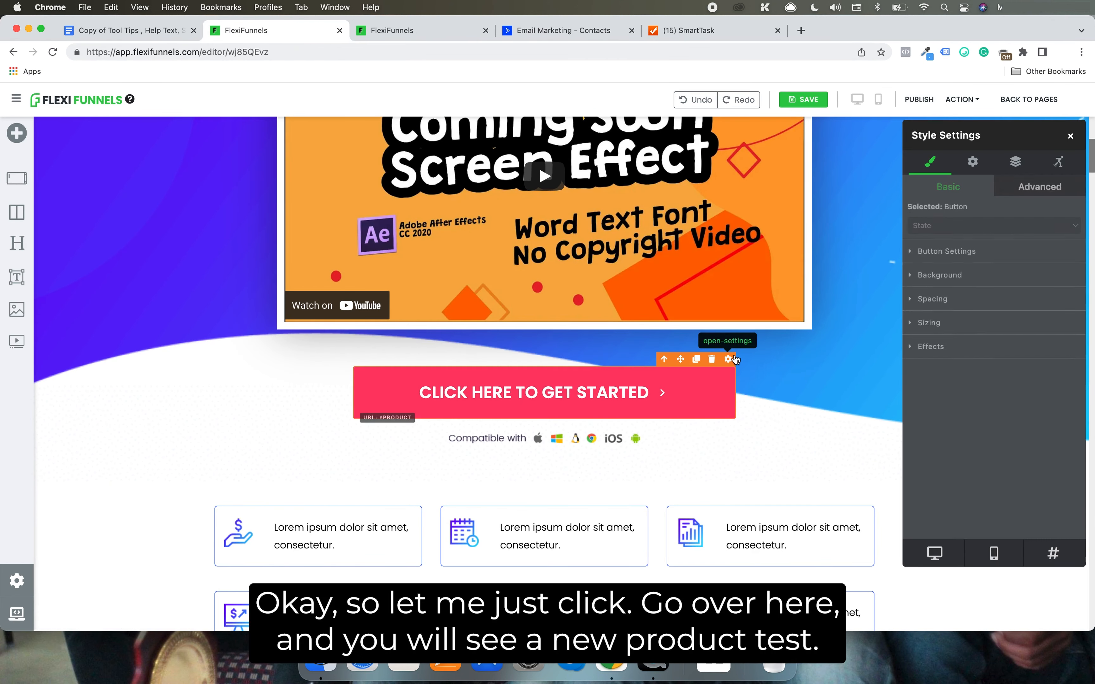
pyautogui.click(973, 162)
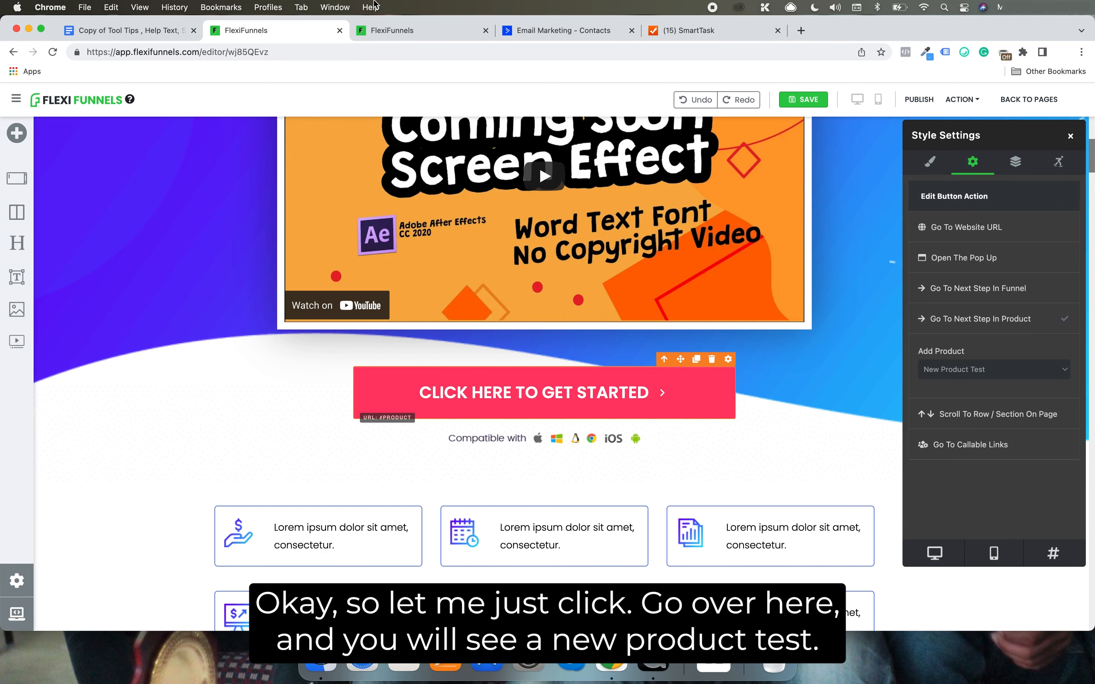
pyautogui.click(398, 28)
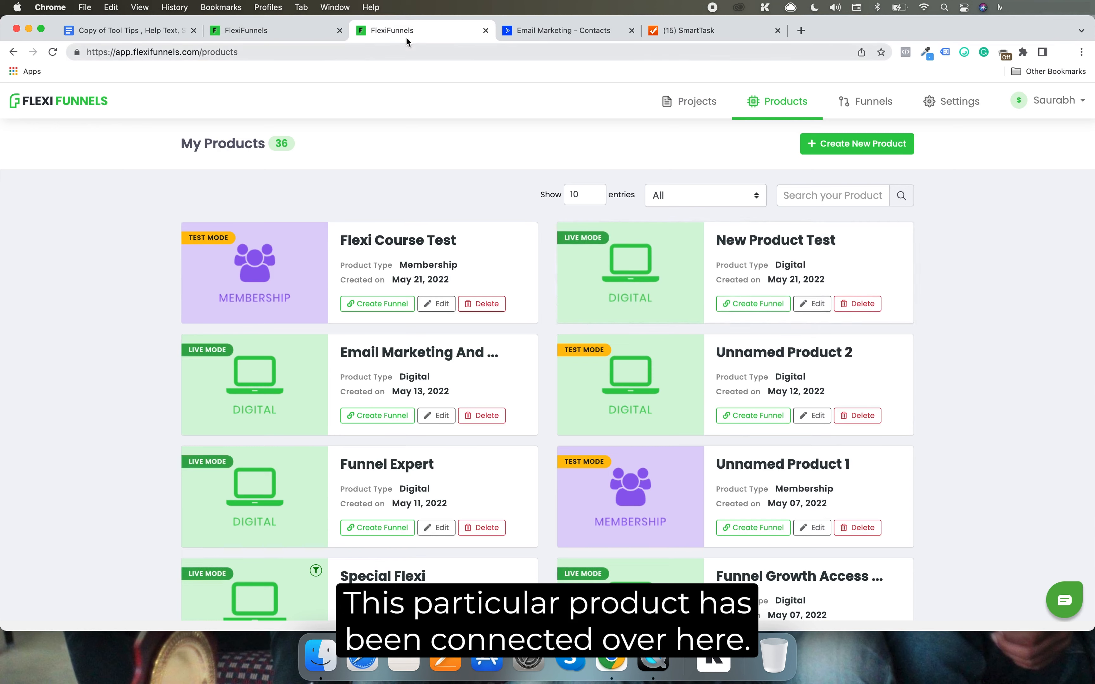
pyautogui.click(254, 31)
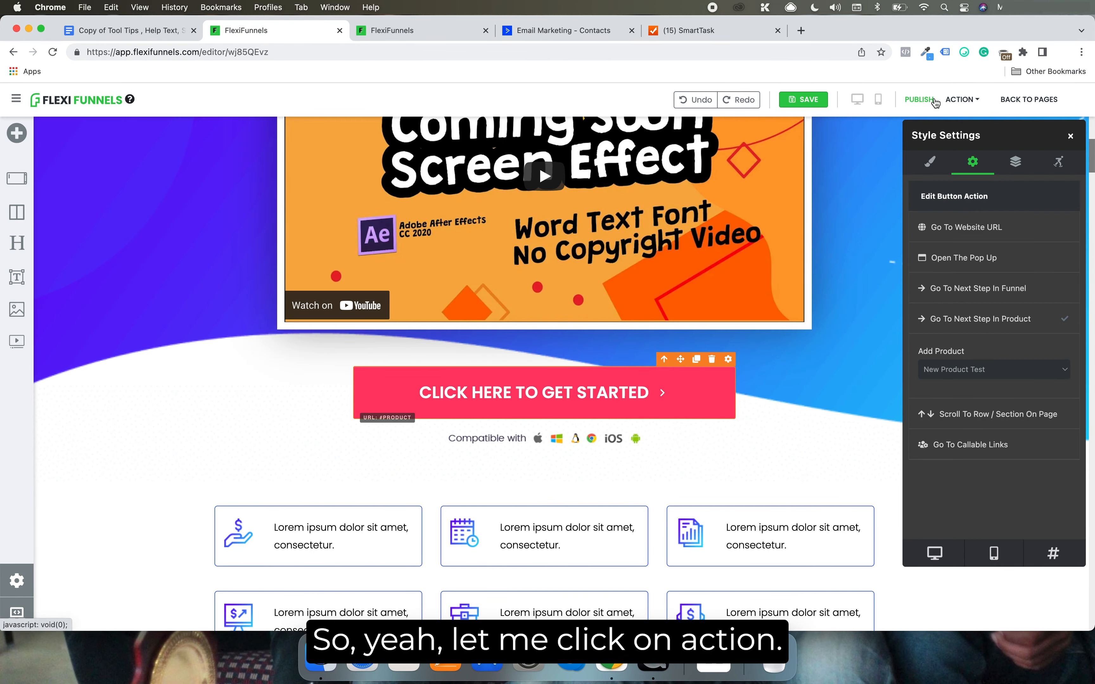
# Open the published Test page and follow its "Click Here To Get Started" button to the checkout page
pyautogui.click(972, 101)
pyautogui.click(955, 124)
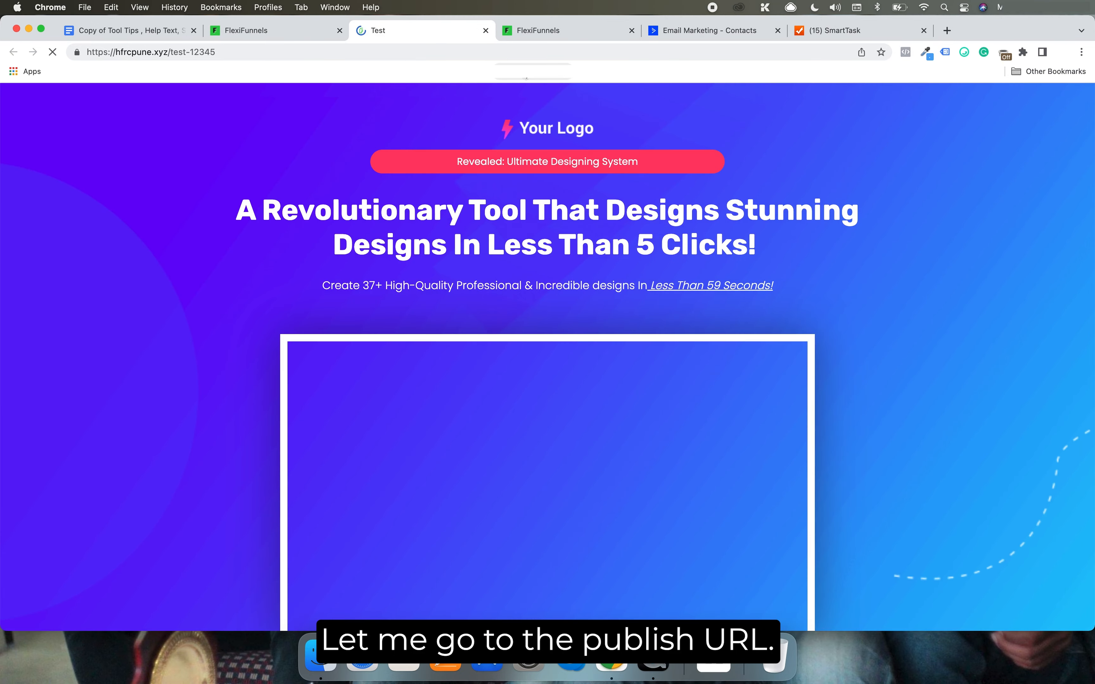
pyautogui.scroll(-5, 509, 159)
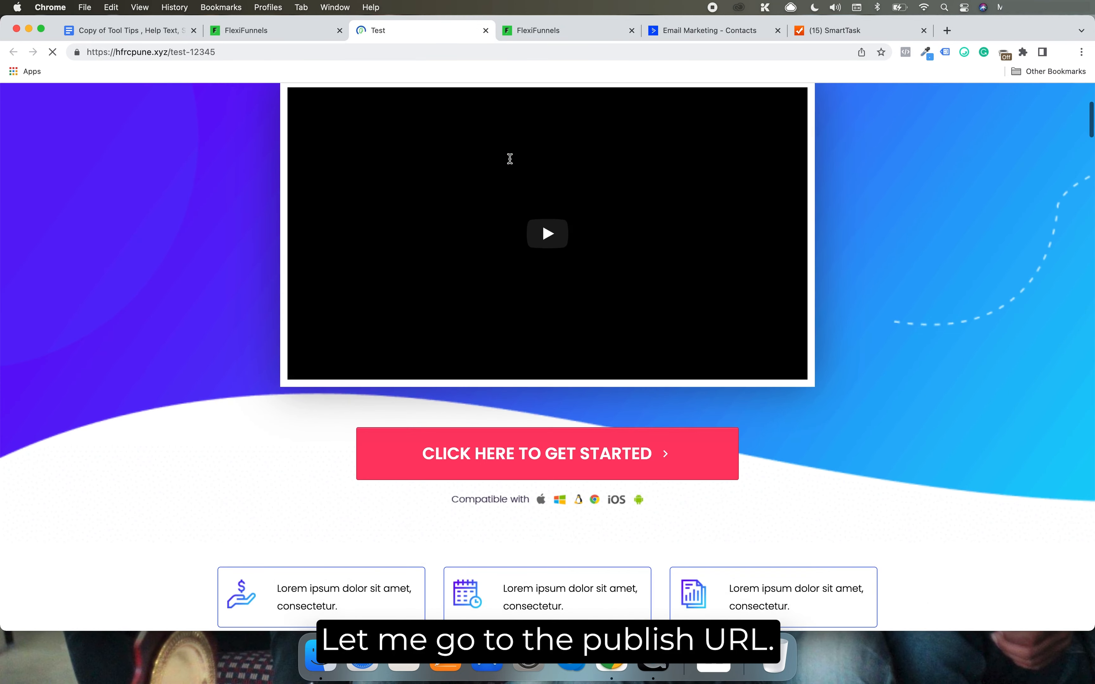
pyautogui.click(590, 460)
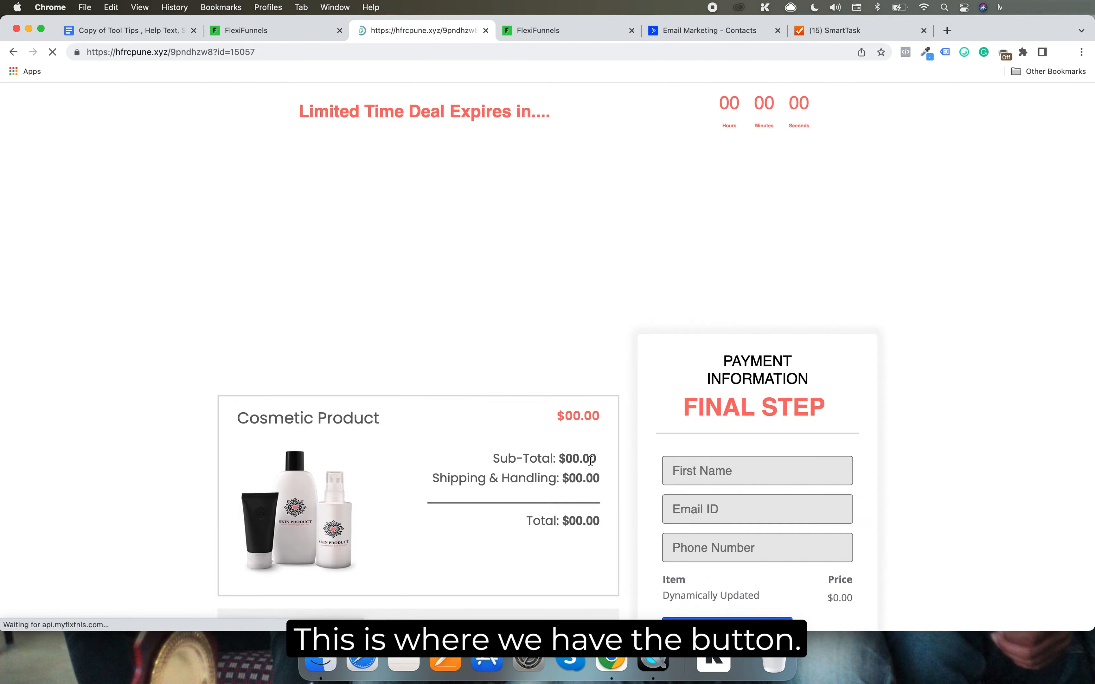
# Fill in the checkout form's payment information with the buyer's first name, e-mail and phone number
pyautogui.scroll(-3, 673, 303)
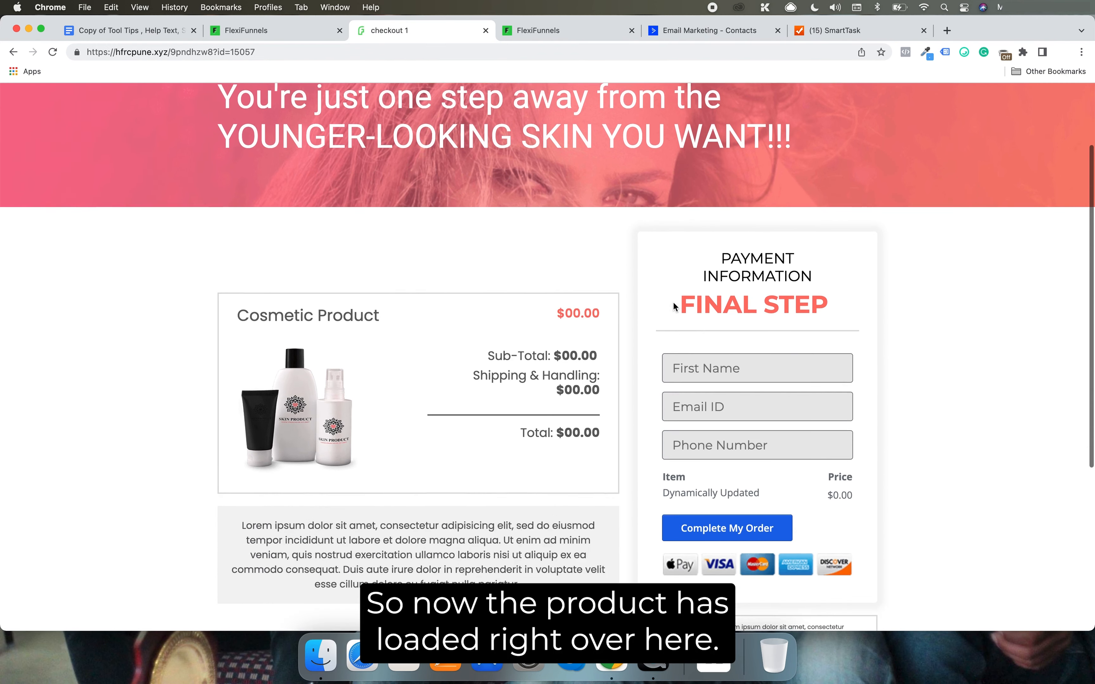
pyautogui.scroll(-2, 896, 356)
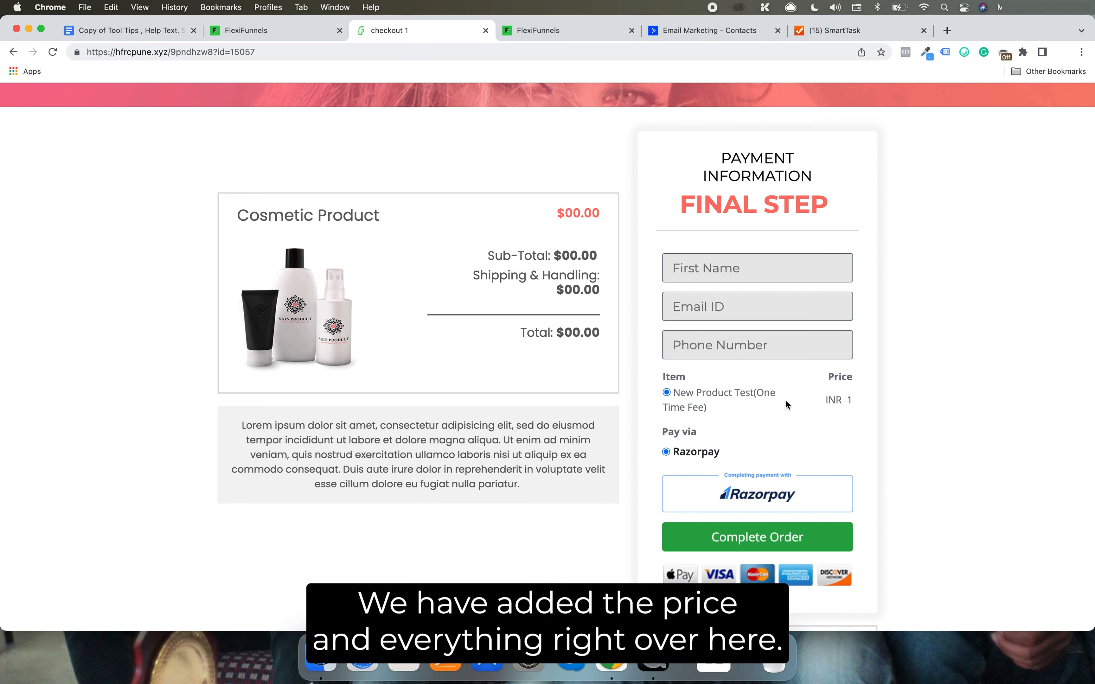
pyautogui.click(719, 265)
pyautogui.click(755, 303)
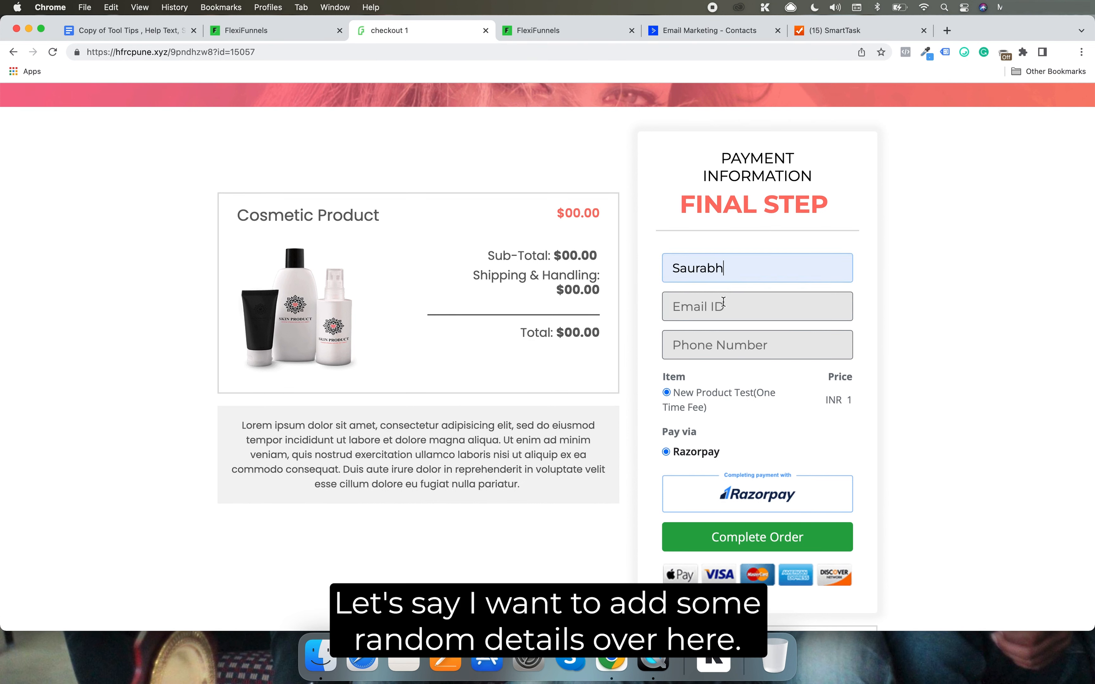
pyautogui.click(736, 308)
pyautogui.click(769, 336)
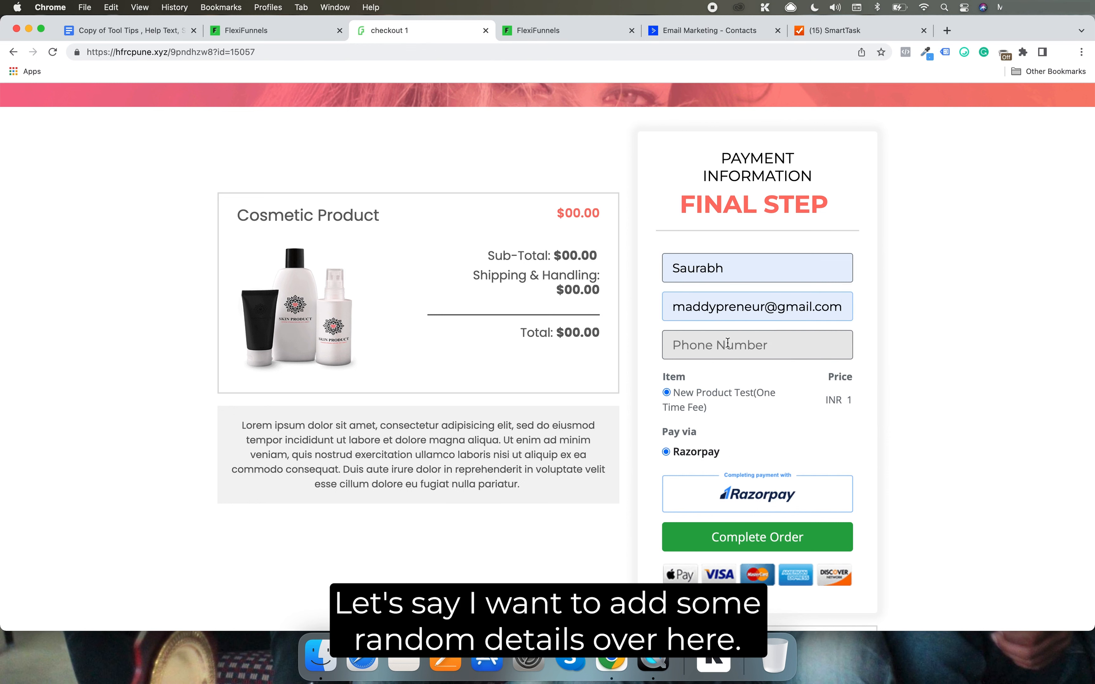
pyautogui.click(729, 343)
pyautogui.write('7777777777')
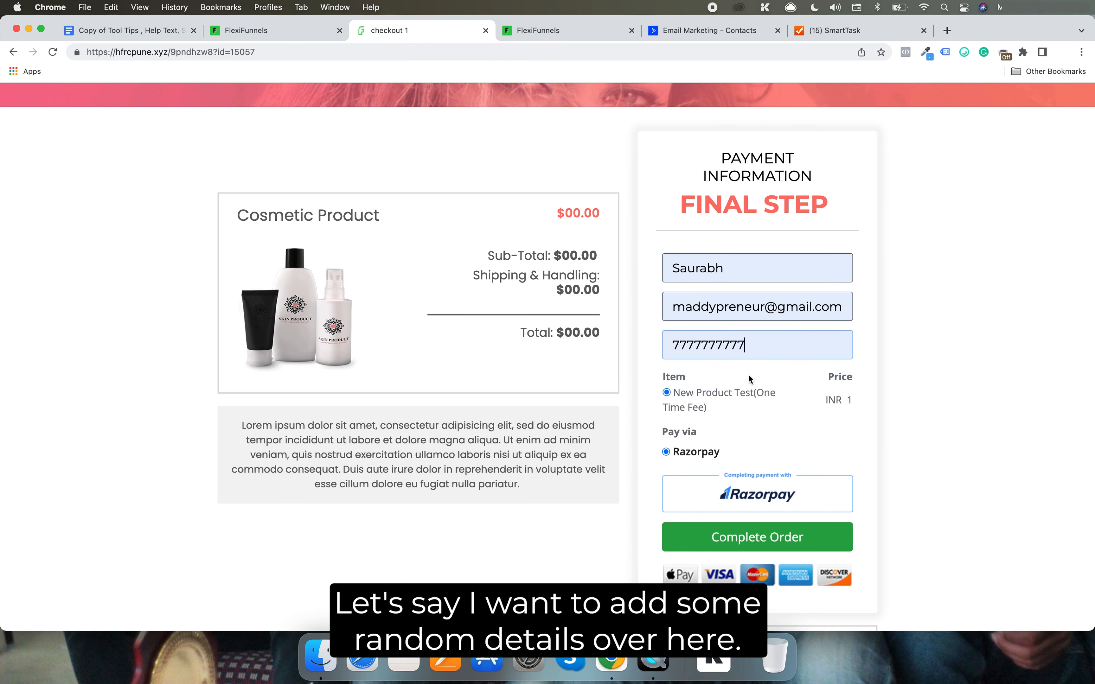
# Turn the checkout e-mail into a plus-alias by adding +setrulesvideo before the domain, and copy the full address
pyautogui.click(767, 306)
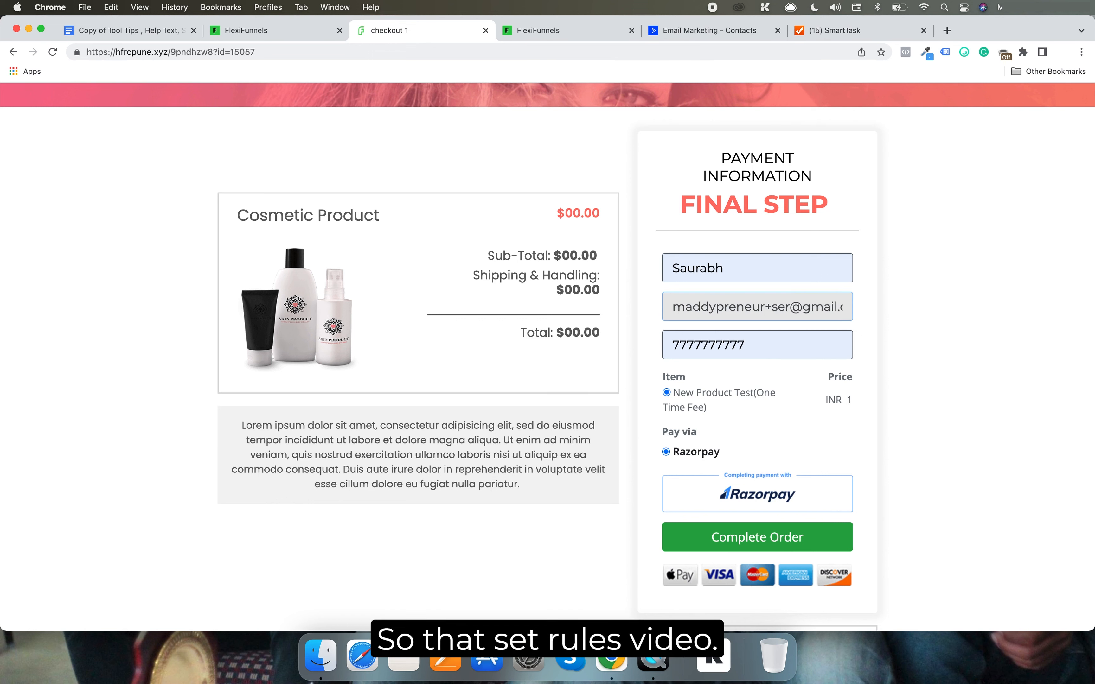
pyautogui.press('super+a')
pyautogui.press('super+c')
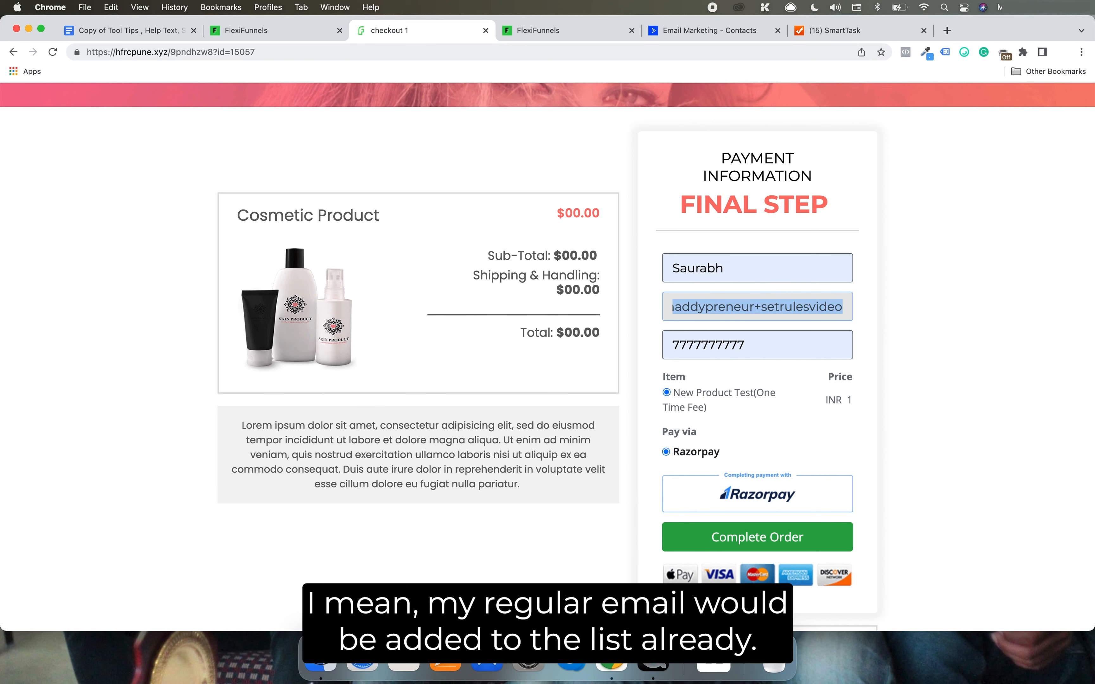
pyautogui.press('Right')
pyautogui.press('super+a')
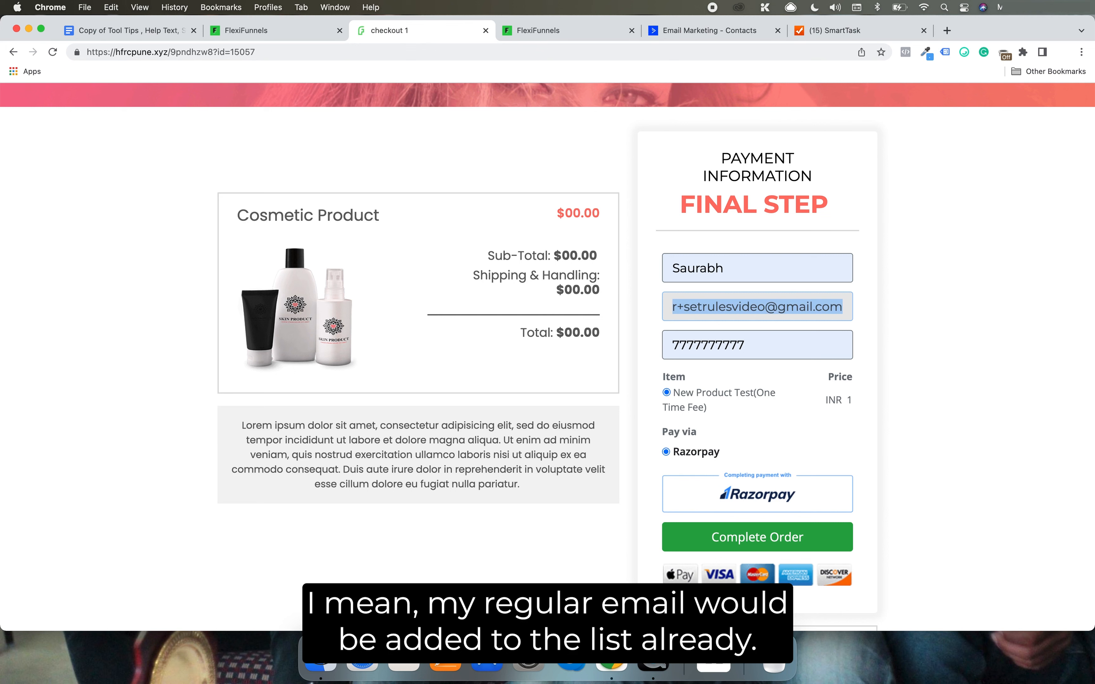
pyautogui.press('Right')
# Submit the order for New Product Test and pay the ₹1 through Razorpay with a UPI QR code
pyautogui.click(757, 530)
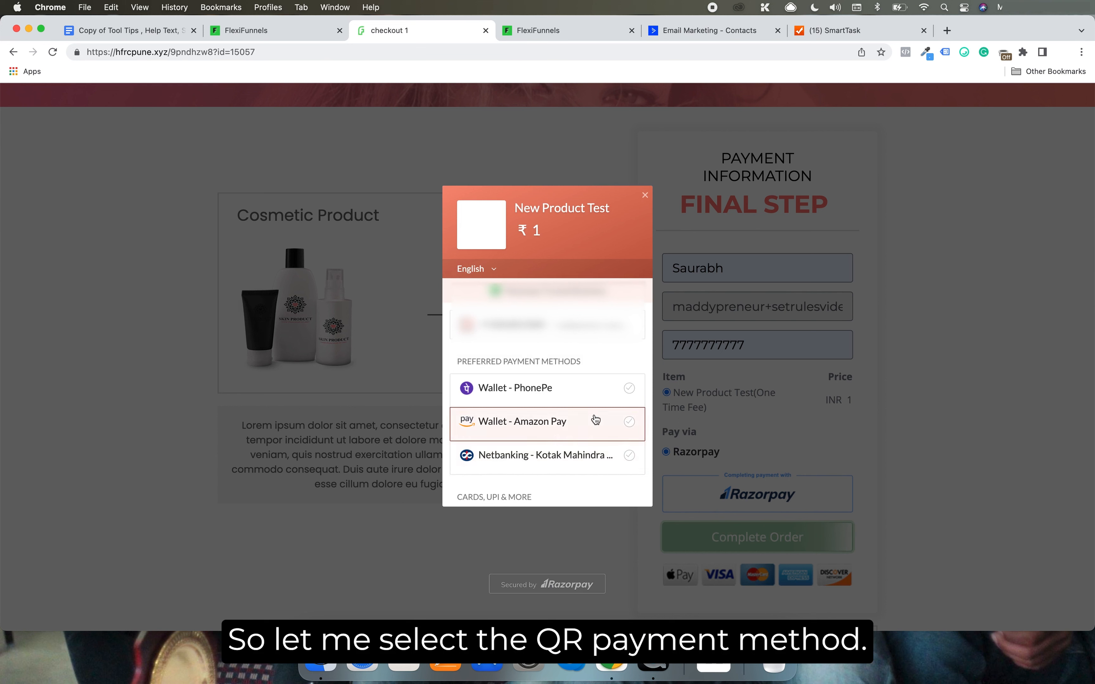
pyautogui.scroll(-5, 594, 418)
pyautogui.click(572, 371)
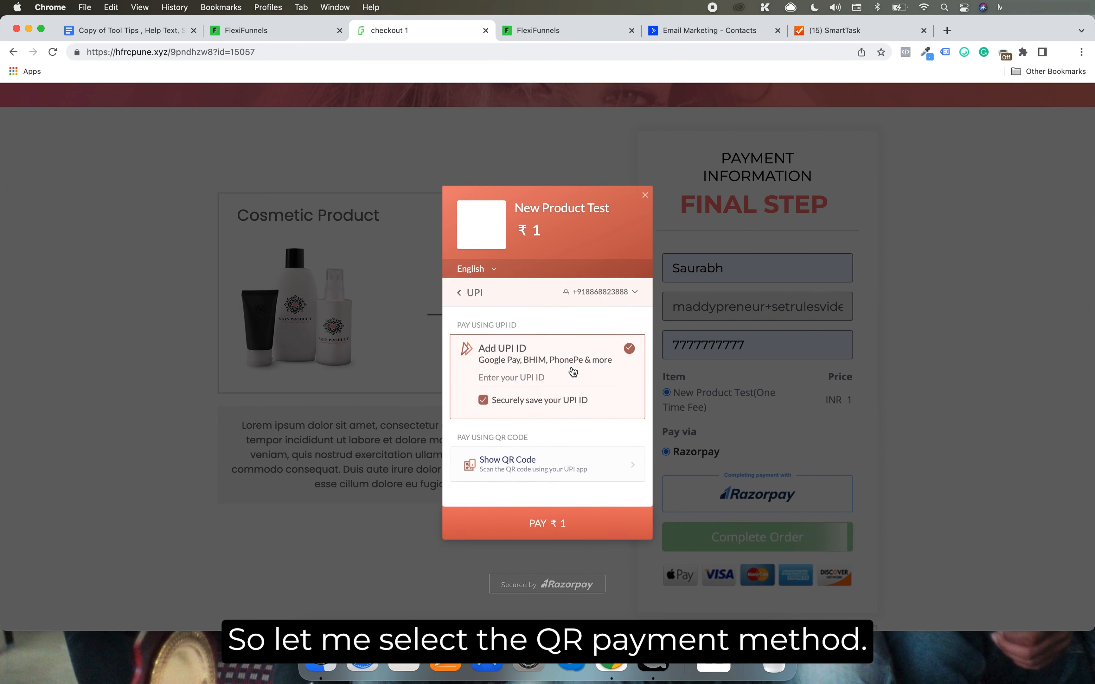
pyautogui.click(504, 460)
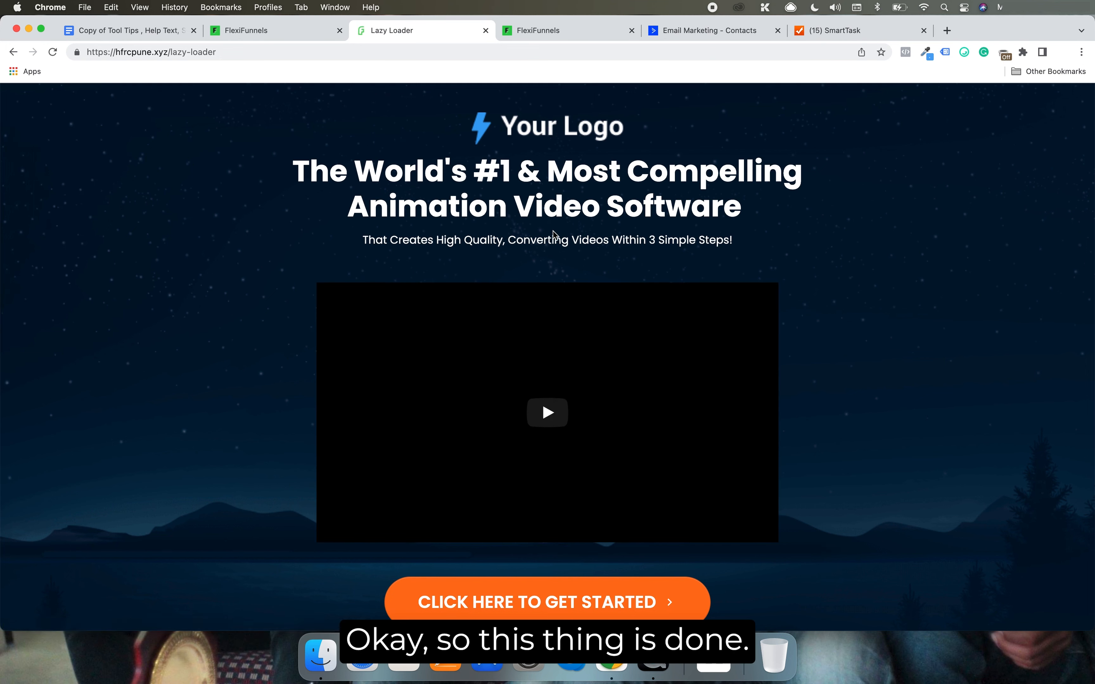
pyautogui.moveTo(553, 233)
pyautogui.mouseDown()
pyautogui.moveTo(544, 165)
pyautogui.moveTo(547, 252)
pyautogui.mouseUp()
pyautogui.click(544, 165)
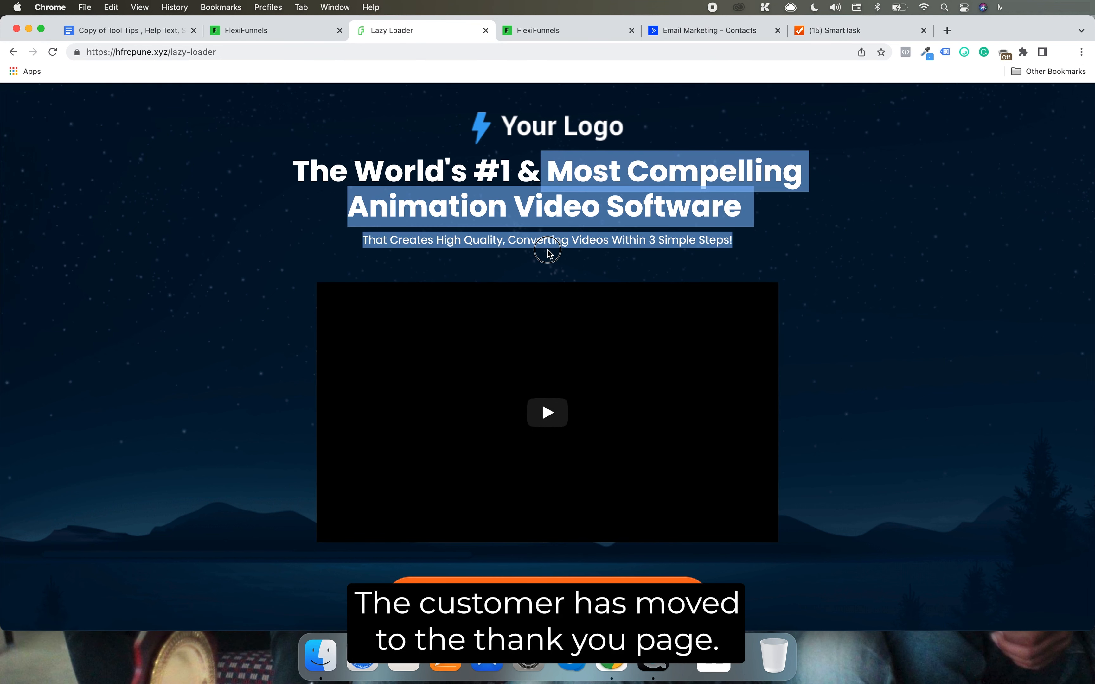
pyautogui.click(548, 254)
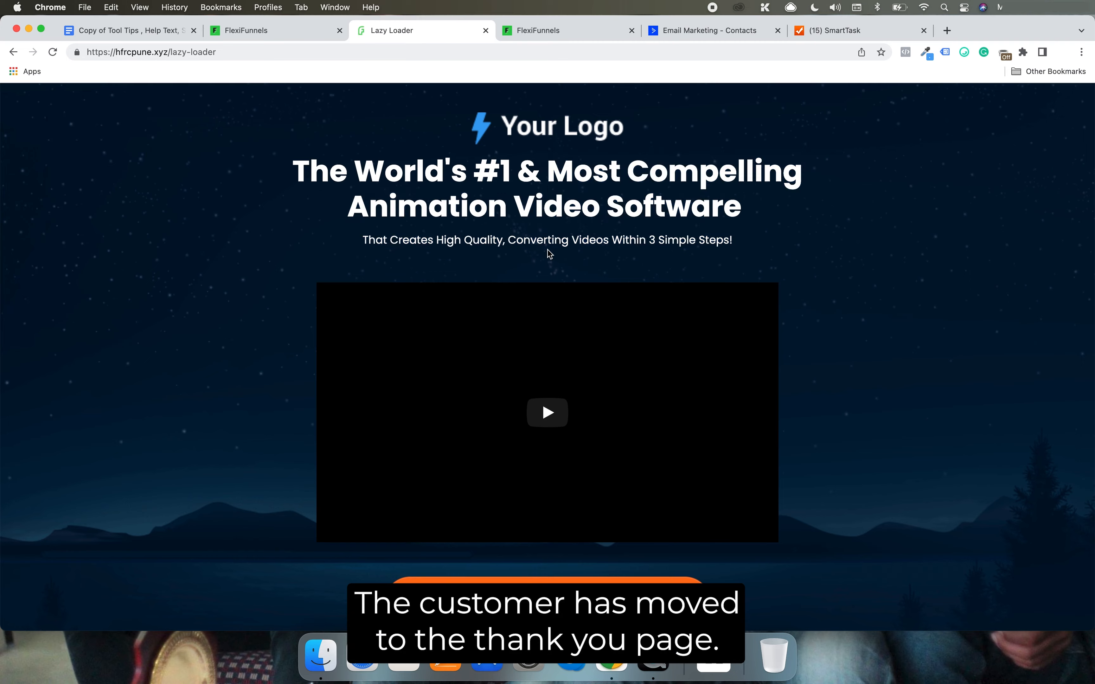
# Switch to ActiveCampaign, refresh the contacts, search for the e-mail used at checkout and open that contact's record
pyautogui.click(721, 31)
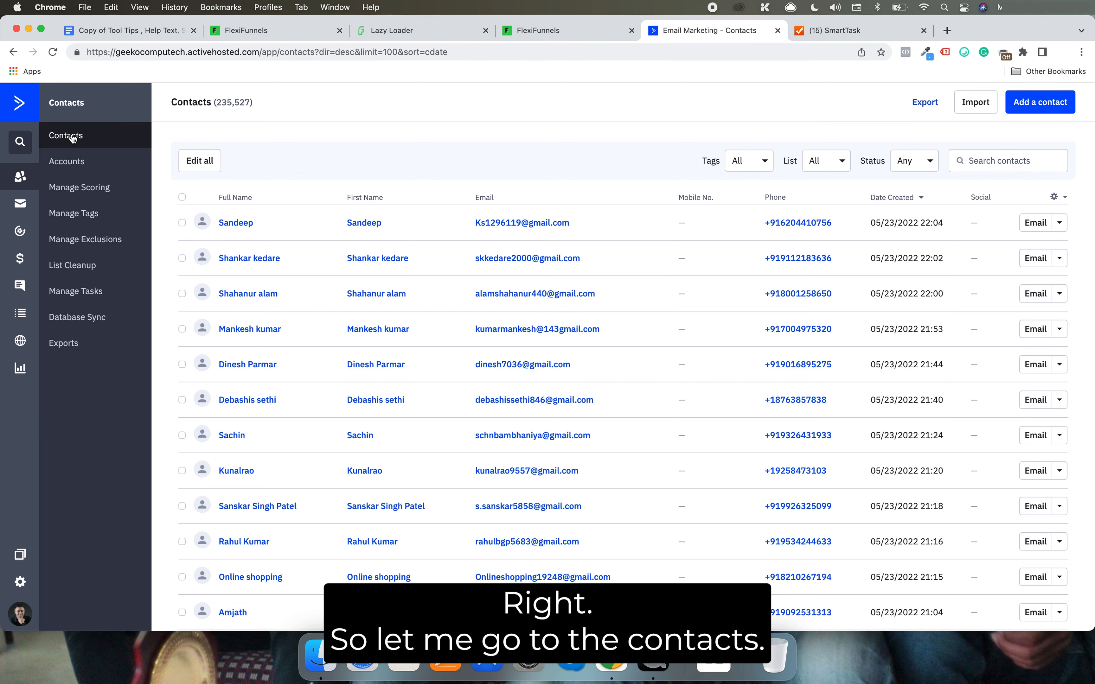
pyautogui.click(53, 53)
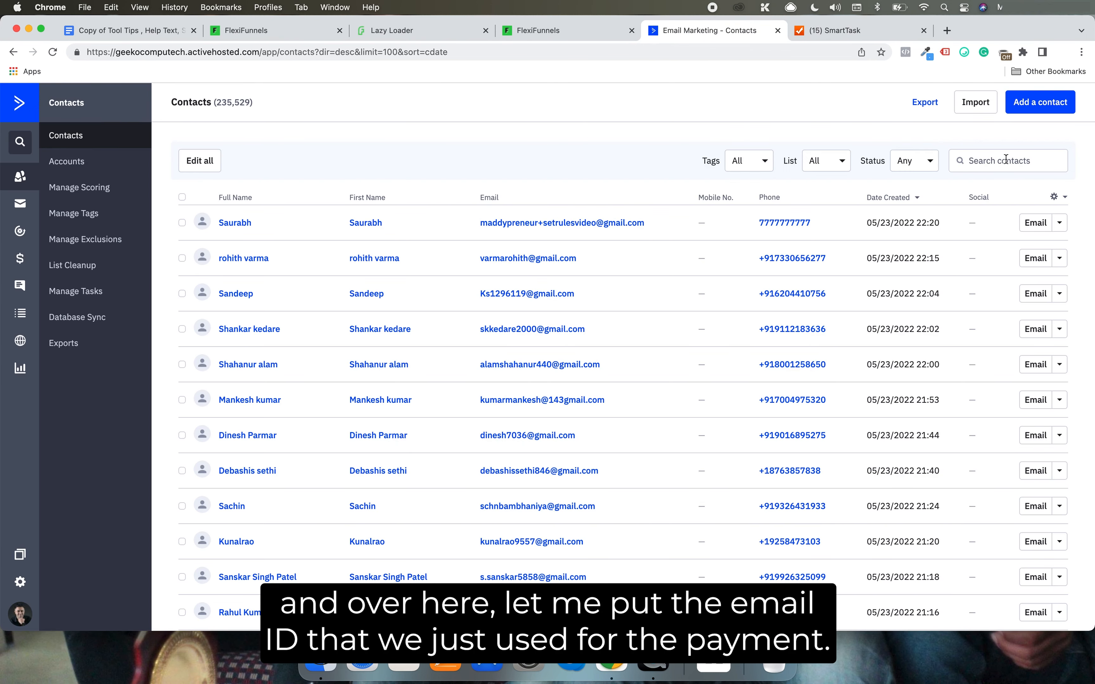
pyautogui.click(1006, 160)
pyautogui.press('super+v')
pyautogui.press('Return')
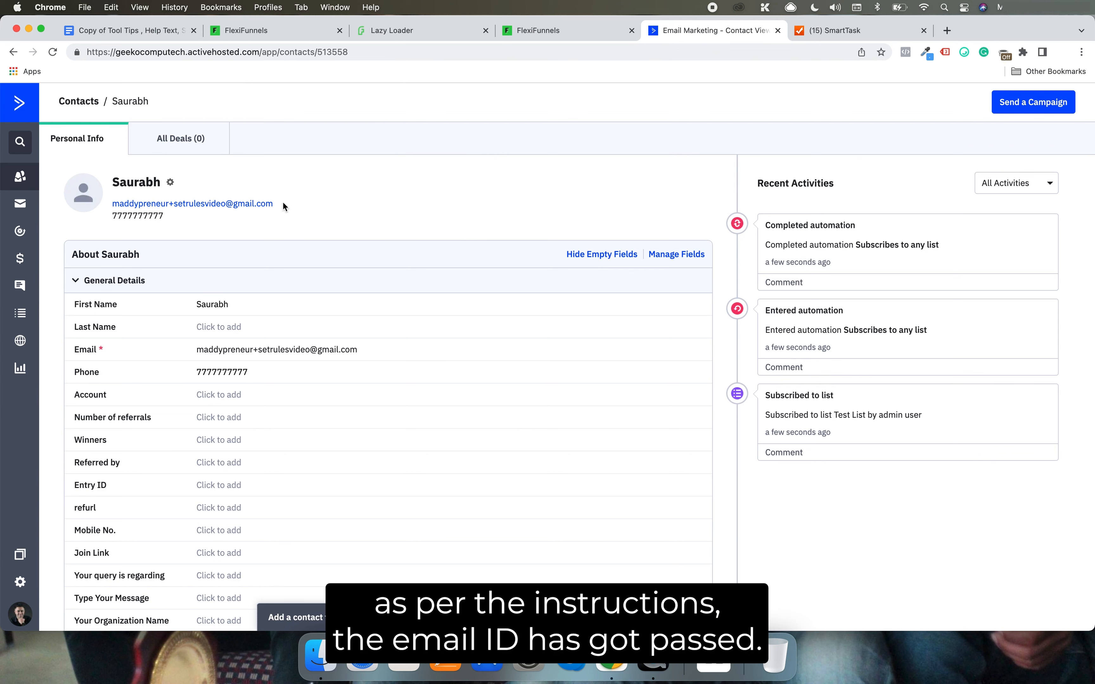
# Examine the contact's e-mail, general details, tags and lists, and return to the FlexiFunnels product list
pyautogui.moveTo(284, 204); pyautogui.dragTo(104, 201)
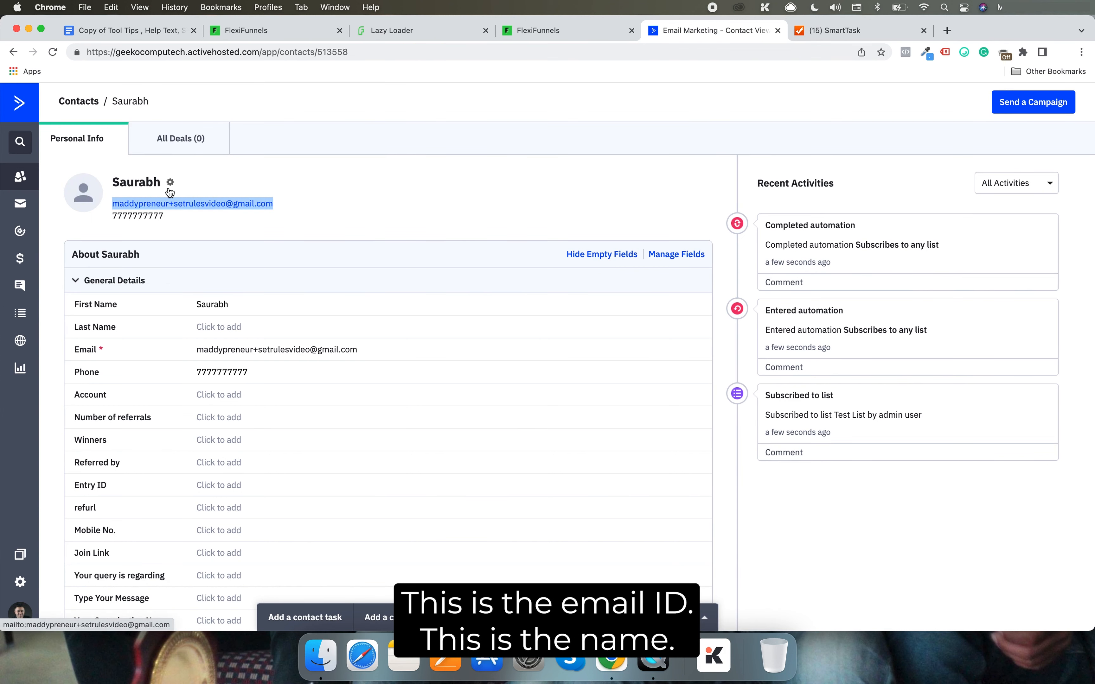
pyautogui.scroll(-2, 245, 224)
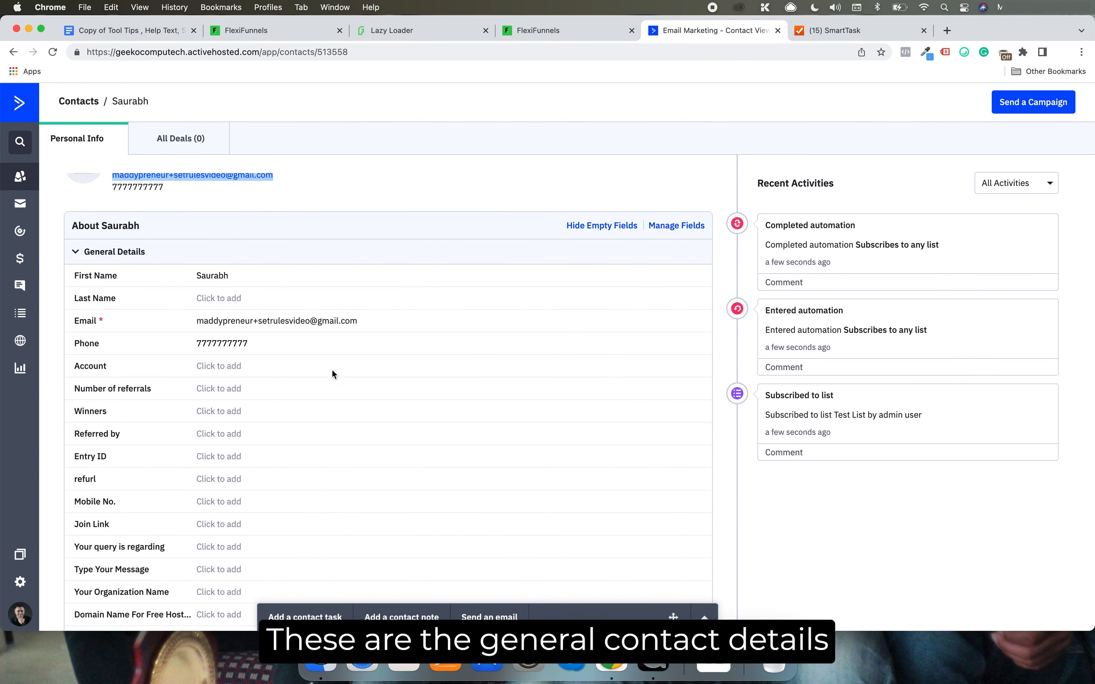
pyautogui.scroll(-10, 332, 374)
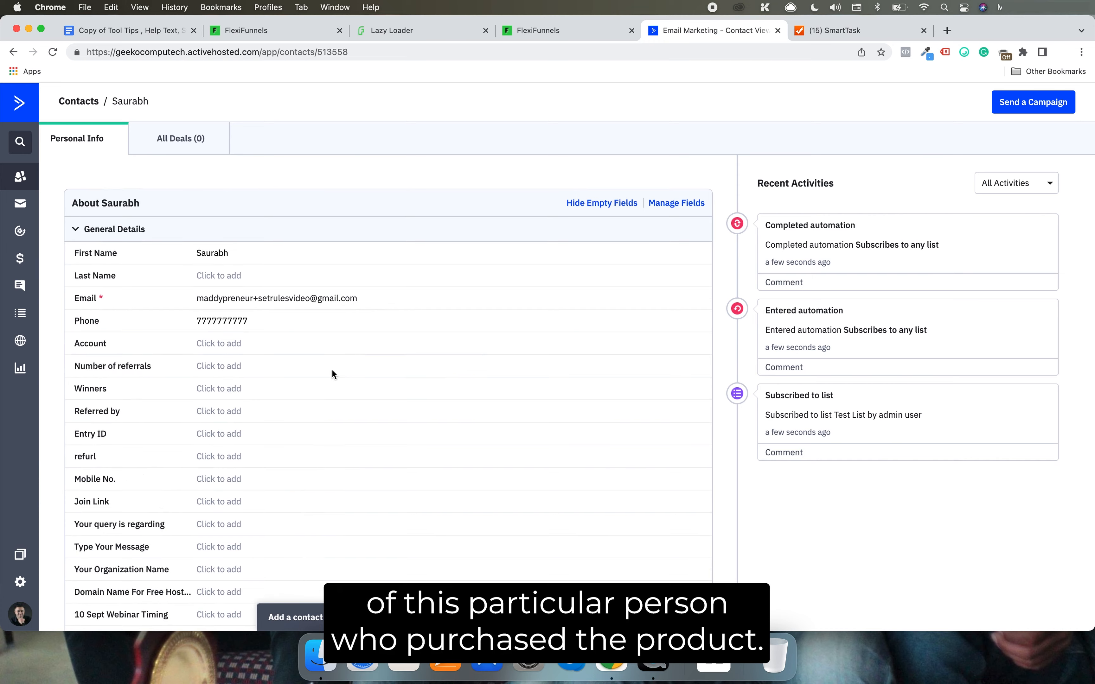
pyautogui.scroll(-2, 332, 374)
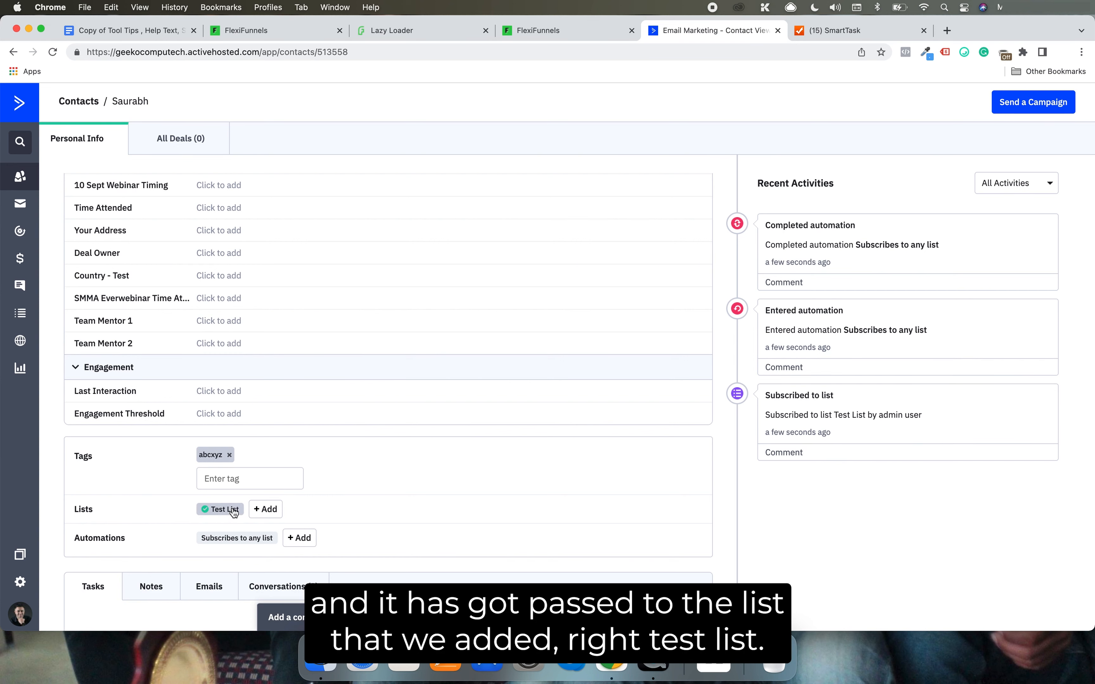
pyautogui.scroll(-3, 380, 484)
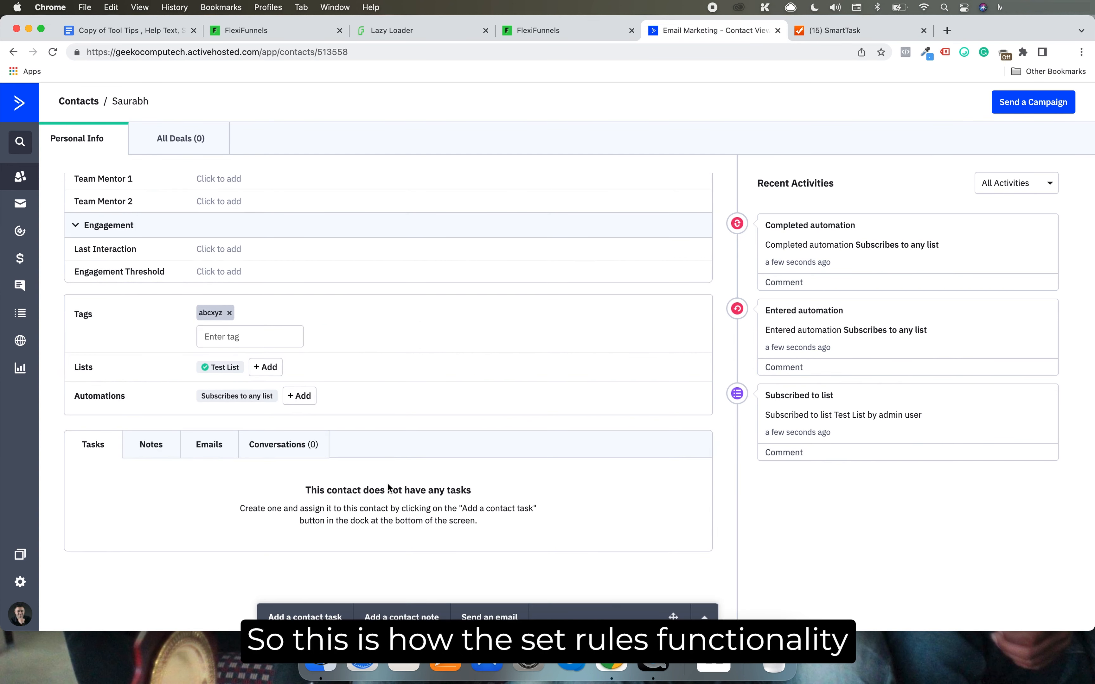
pyautogui.scroll(13, 387, 484)
pyautogui.click(551, 25)
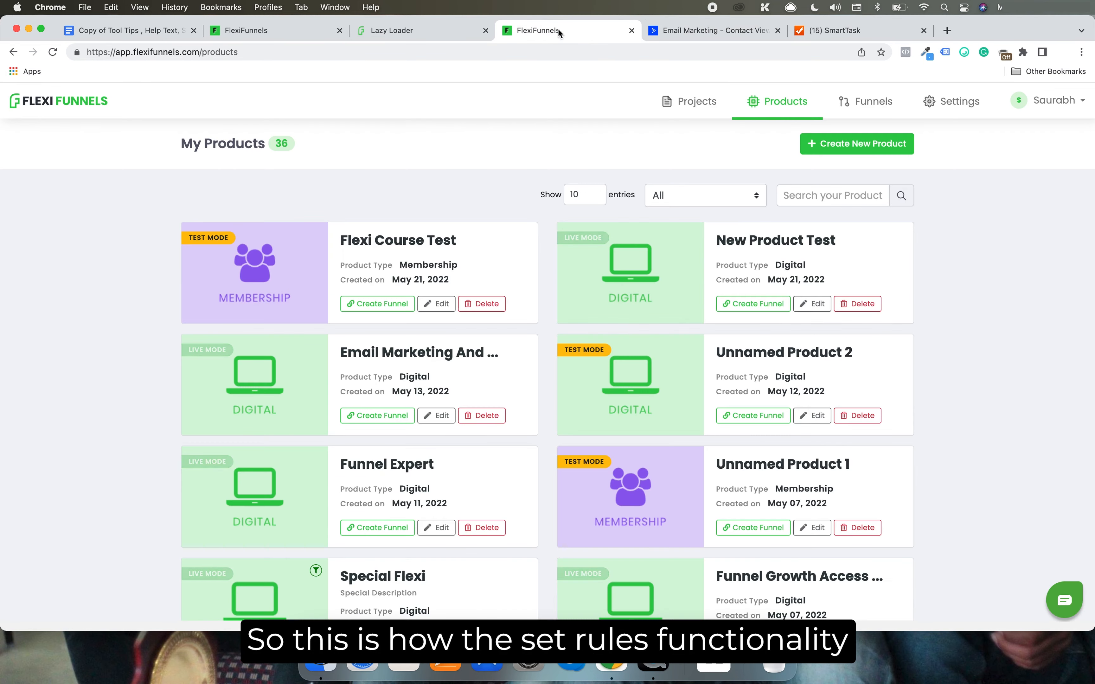